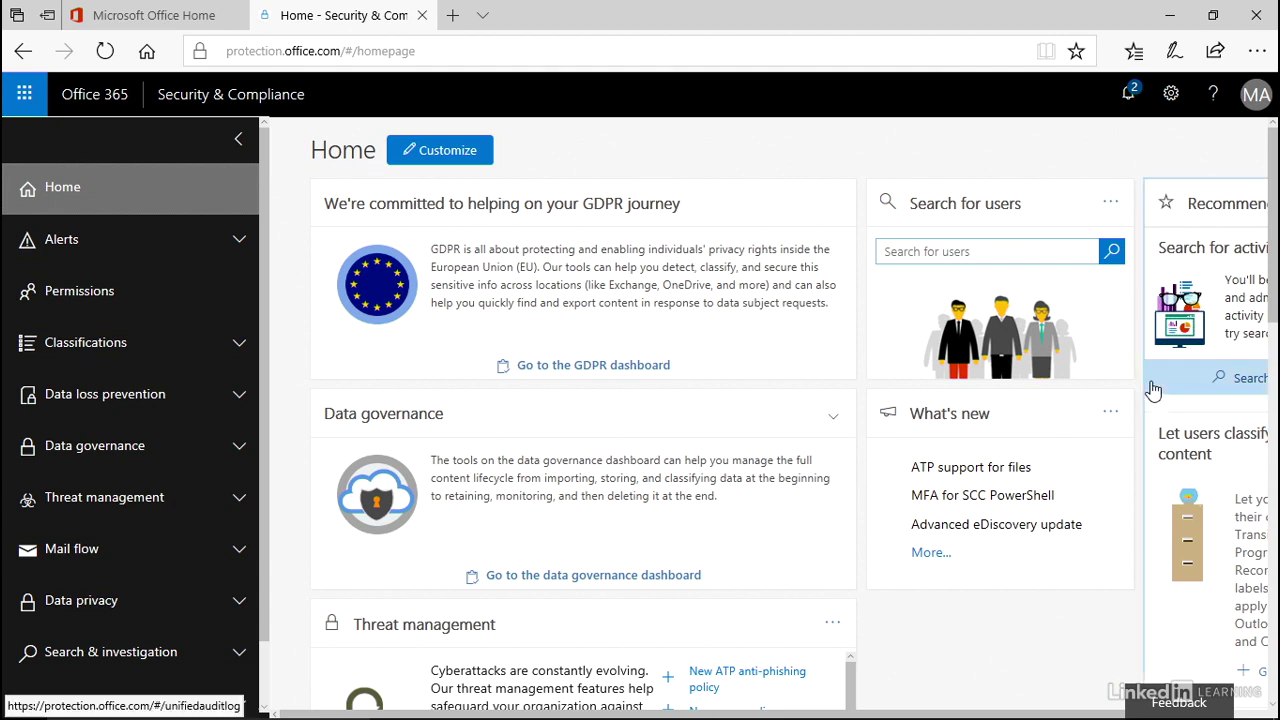
# Step: Open the anti-spam settings from the threat management policies
pyautogui.click(100, 497)
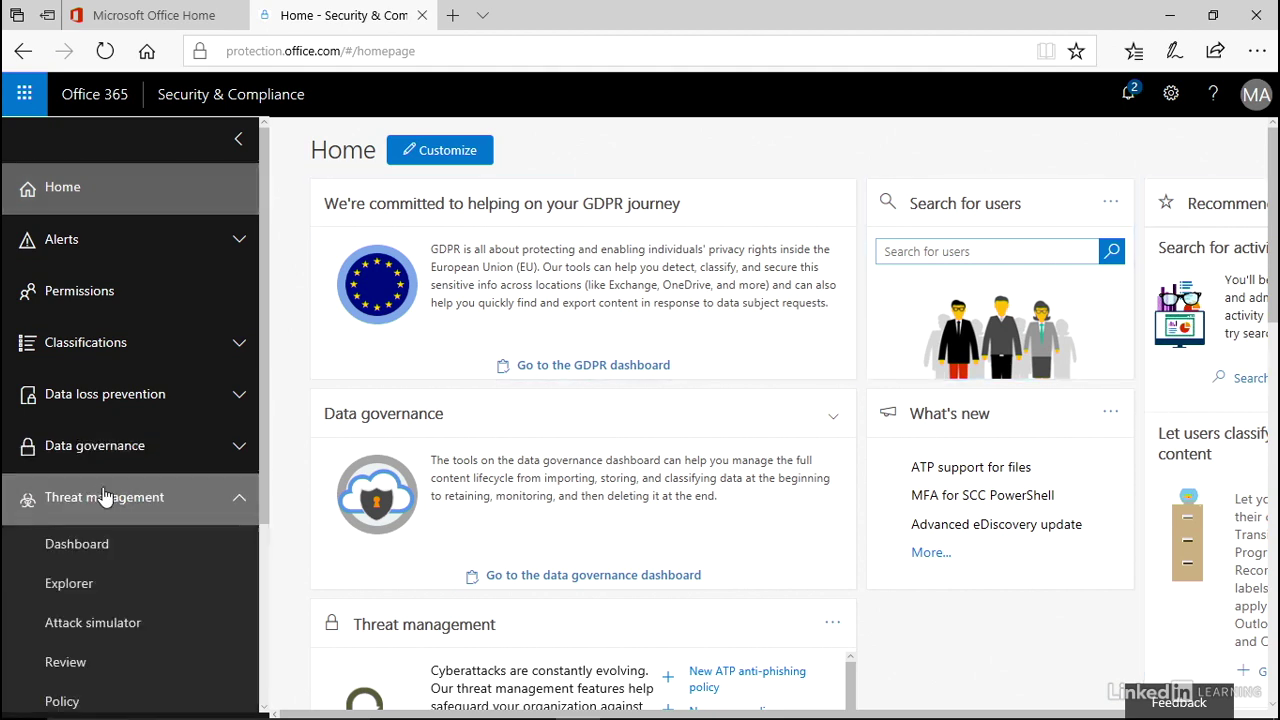
pyautogui.scroll(-3, 126, 486)
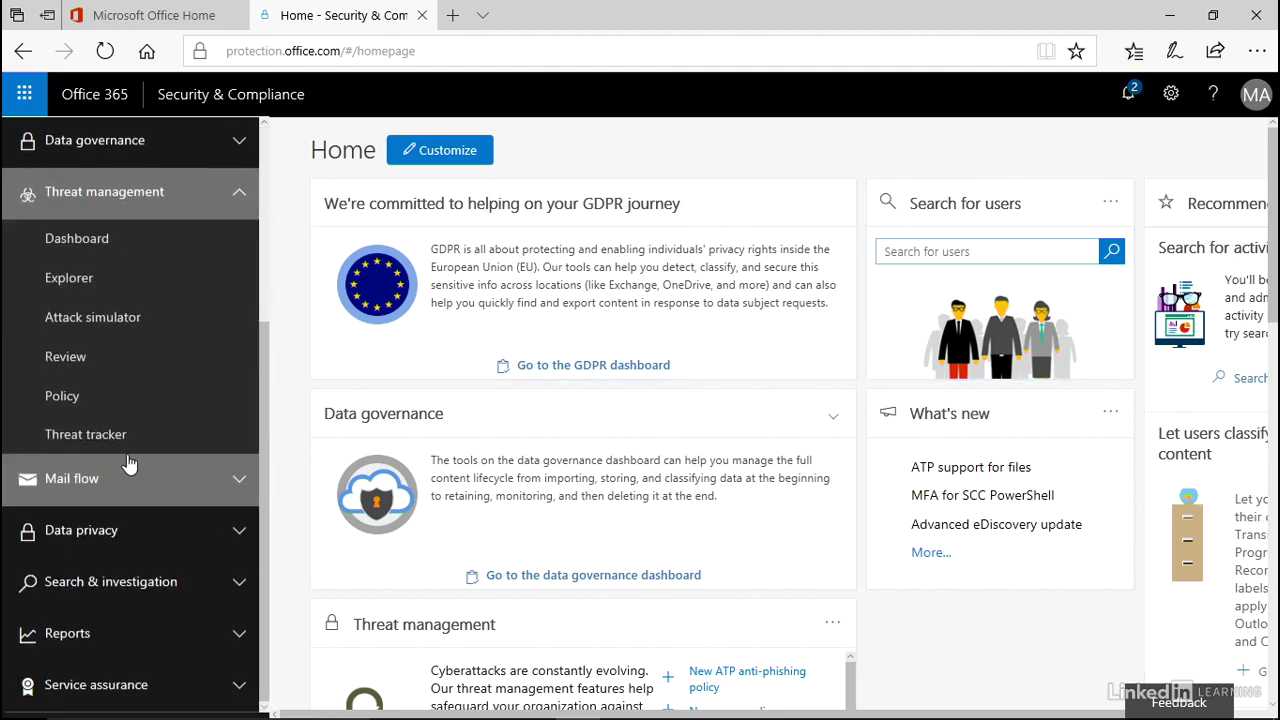
pyautogui.click(130, 405)
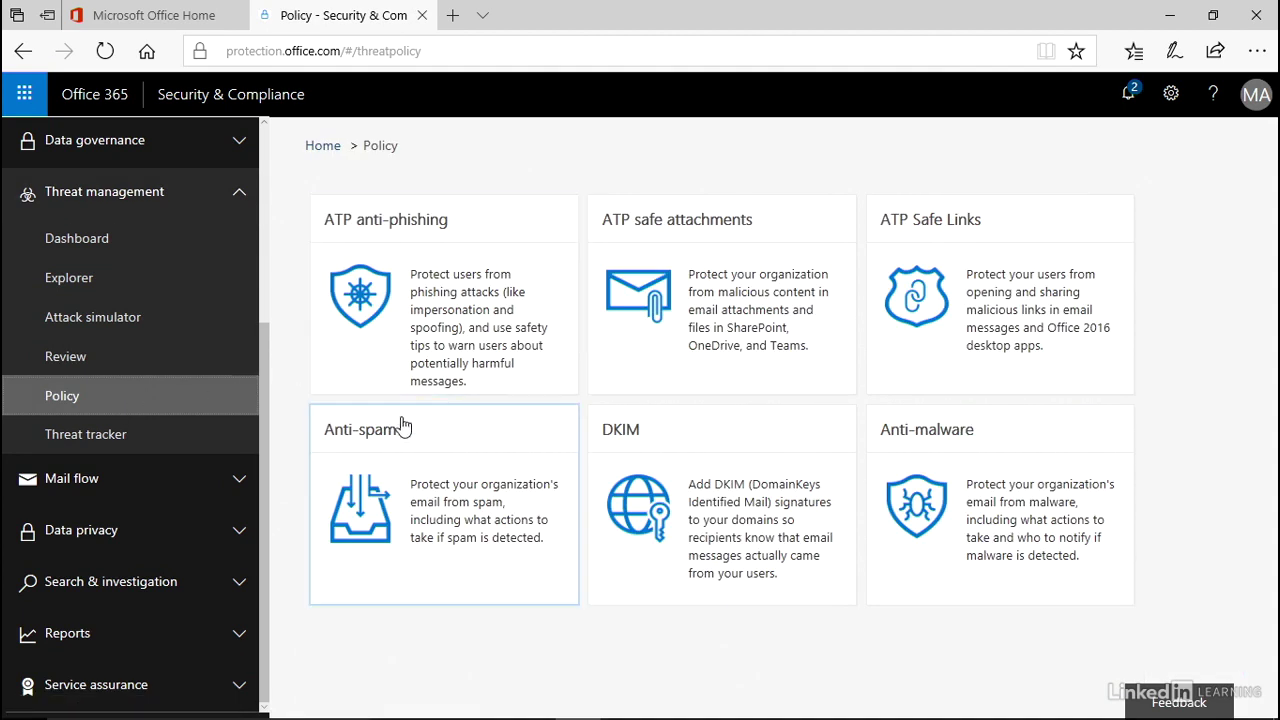
pyautogui.click(450, 465)
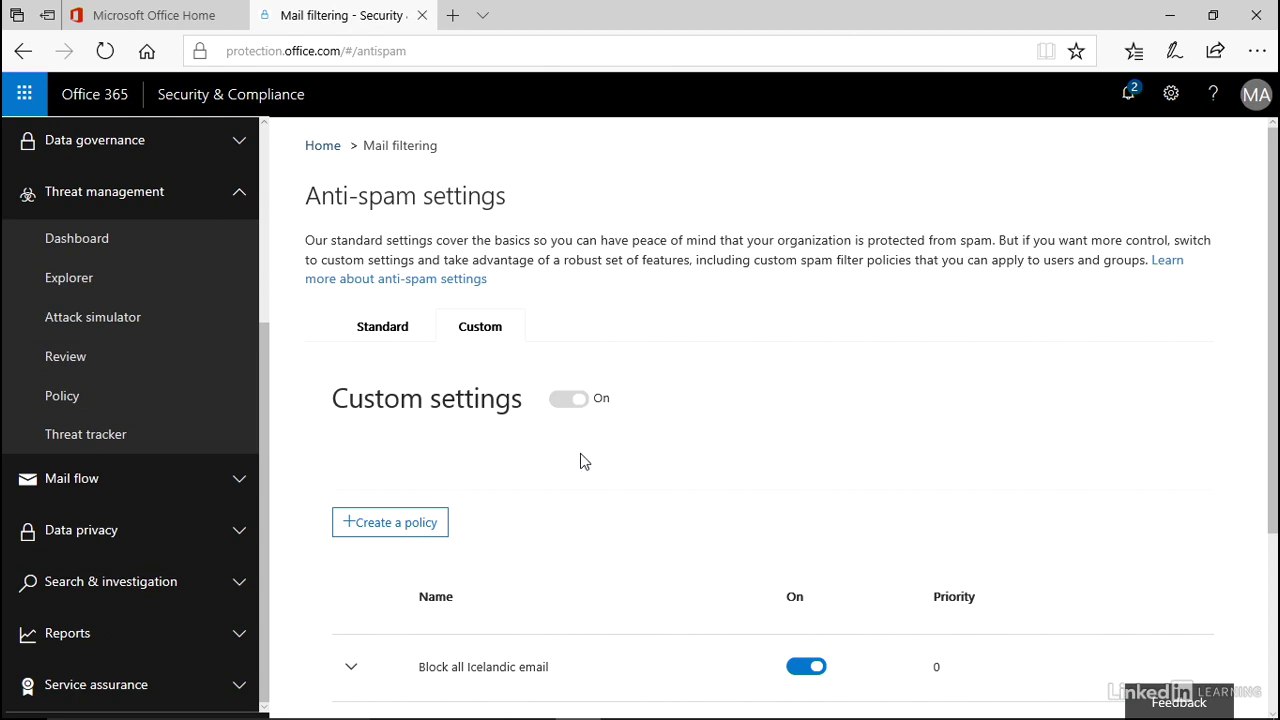
# Step: Review the standard anti-spam settings, including the allow lists and spoof intelligence sections
pyautogui.click(389, 333)
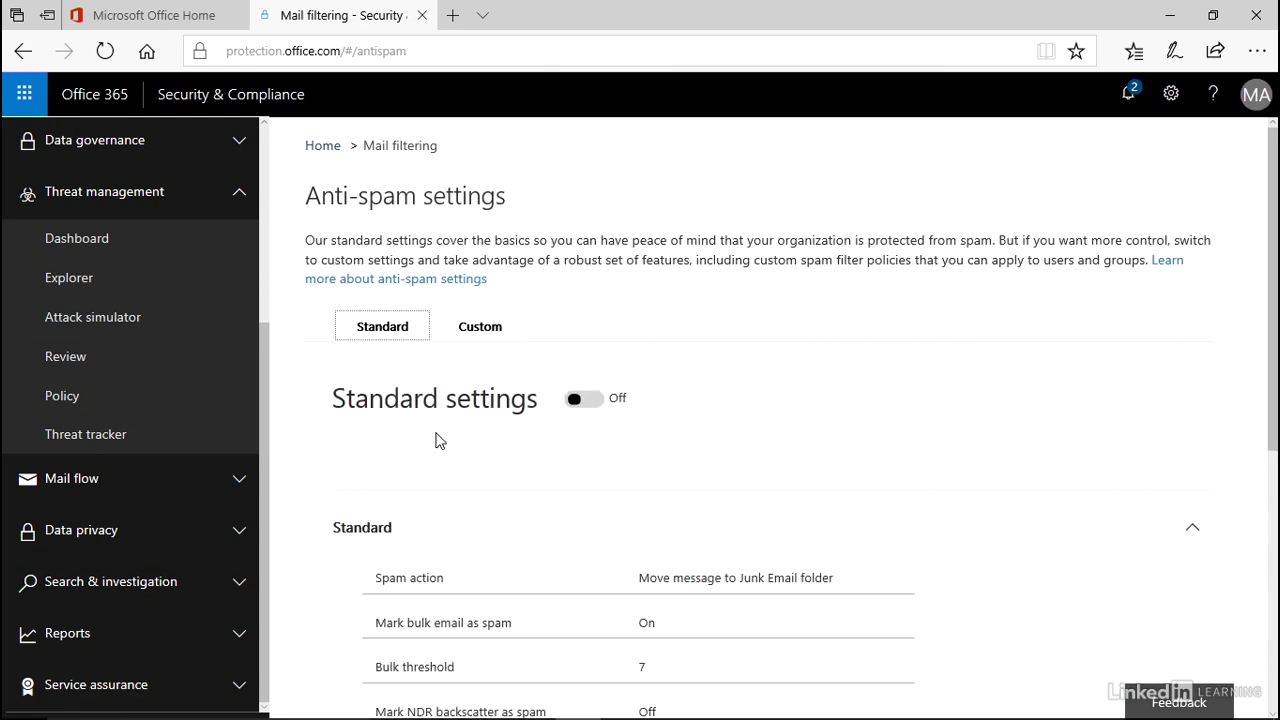
pyautogui.scroll(-1, 482, 460)
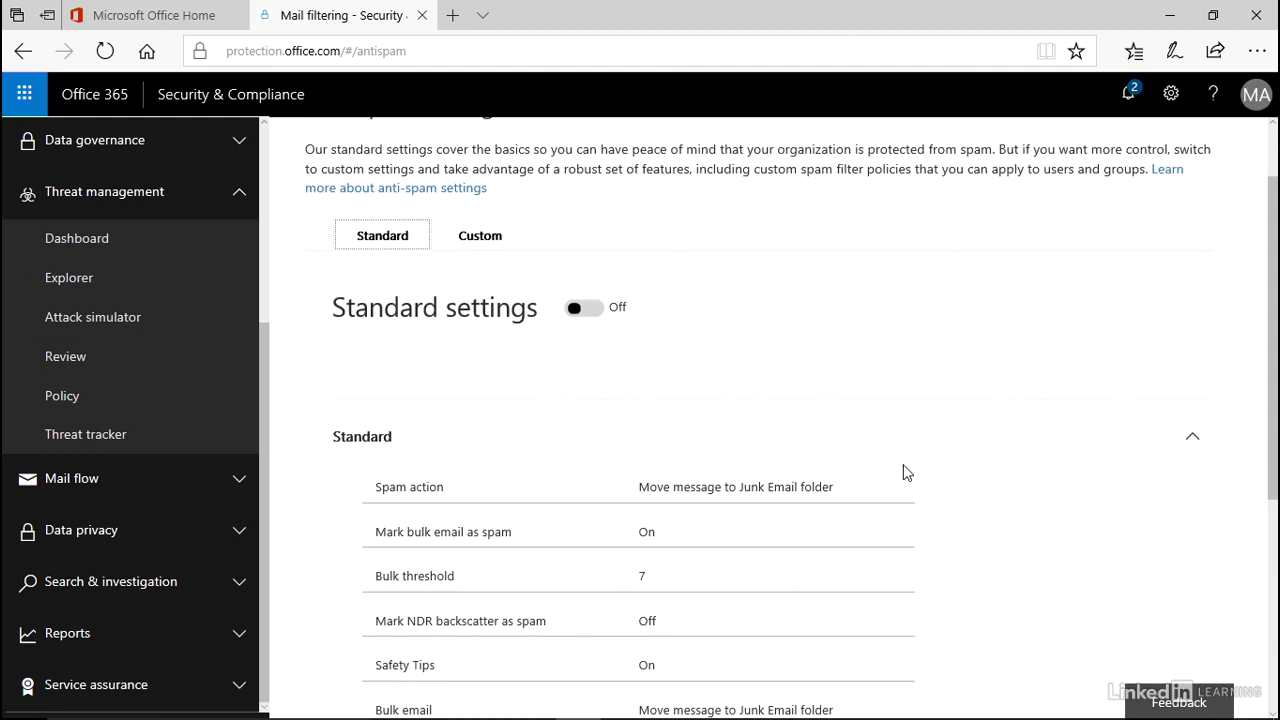
pyautogui.moveTo(1276, 458); pyautogui.dragTo(1275, 550)
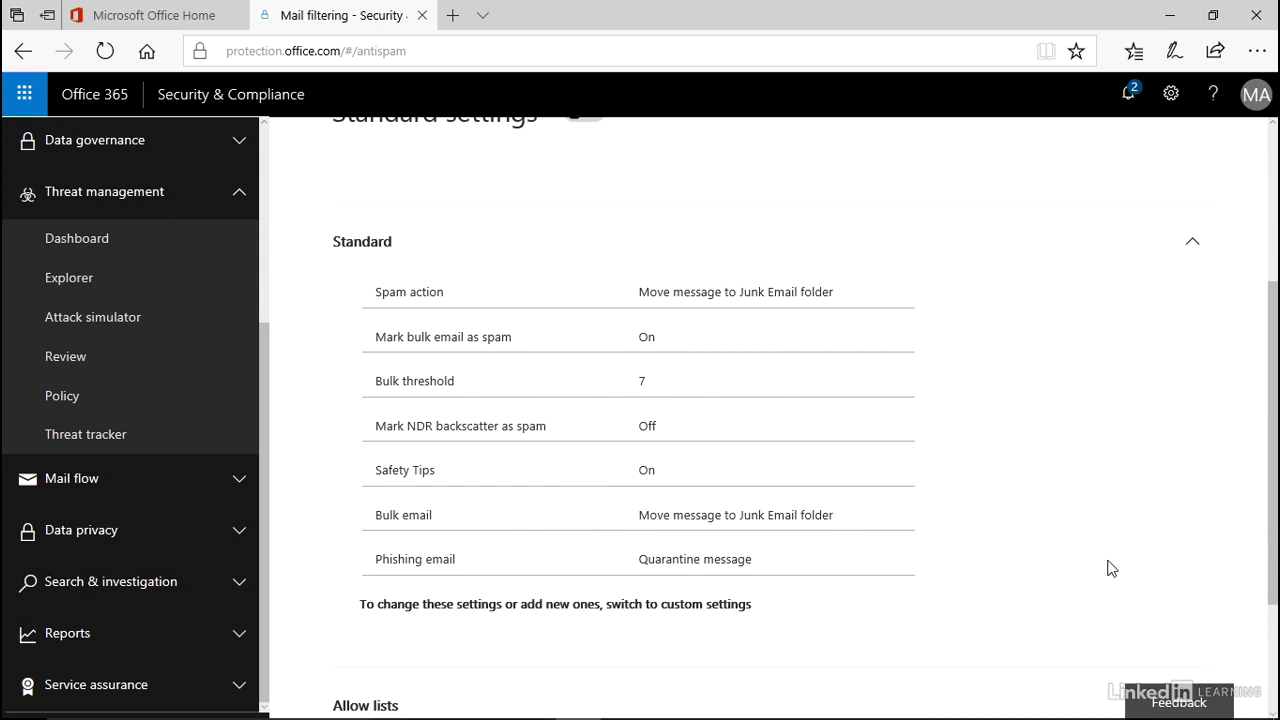
pyautogui.moveTo(1262, 572); pyautogui.dragTo(1266, 662)
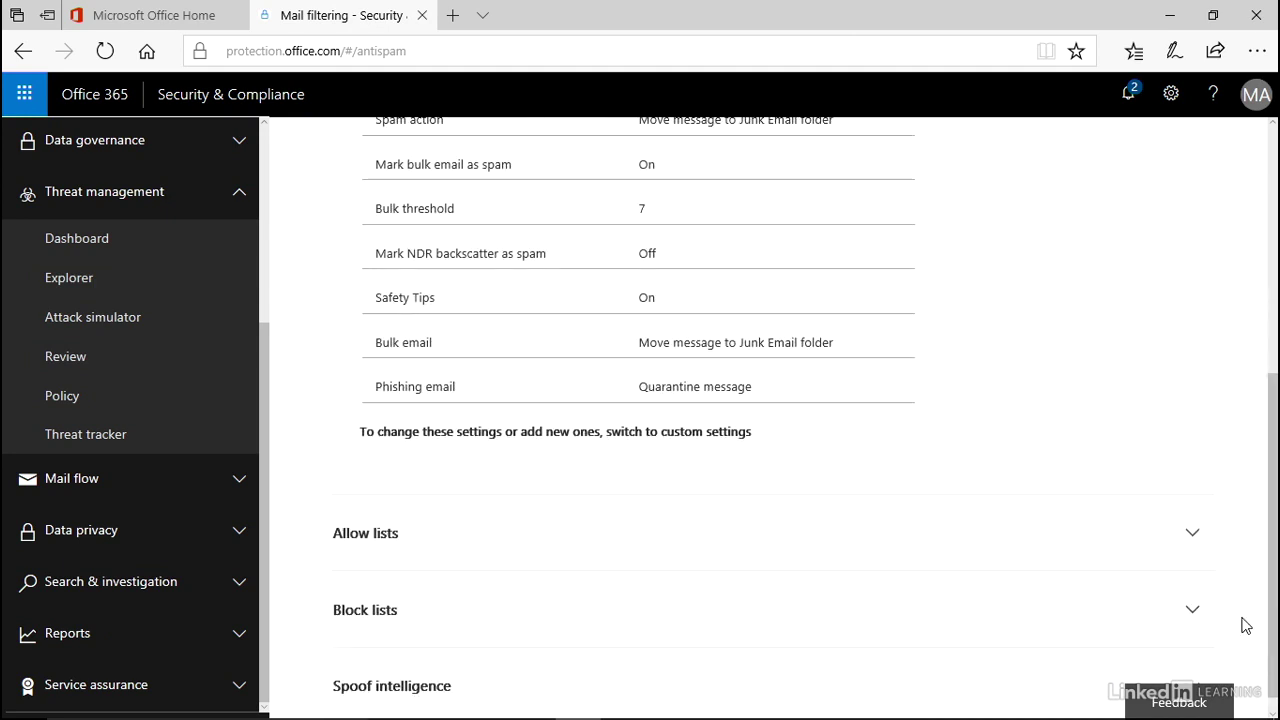
pyautogui.click(1191, 535)
pyautogui.scroll(-2, 1187, 536)
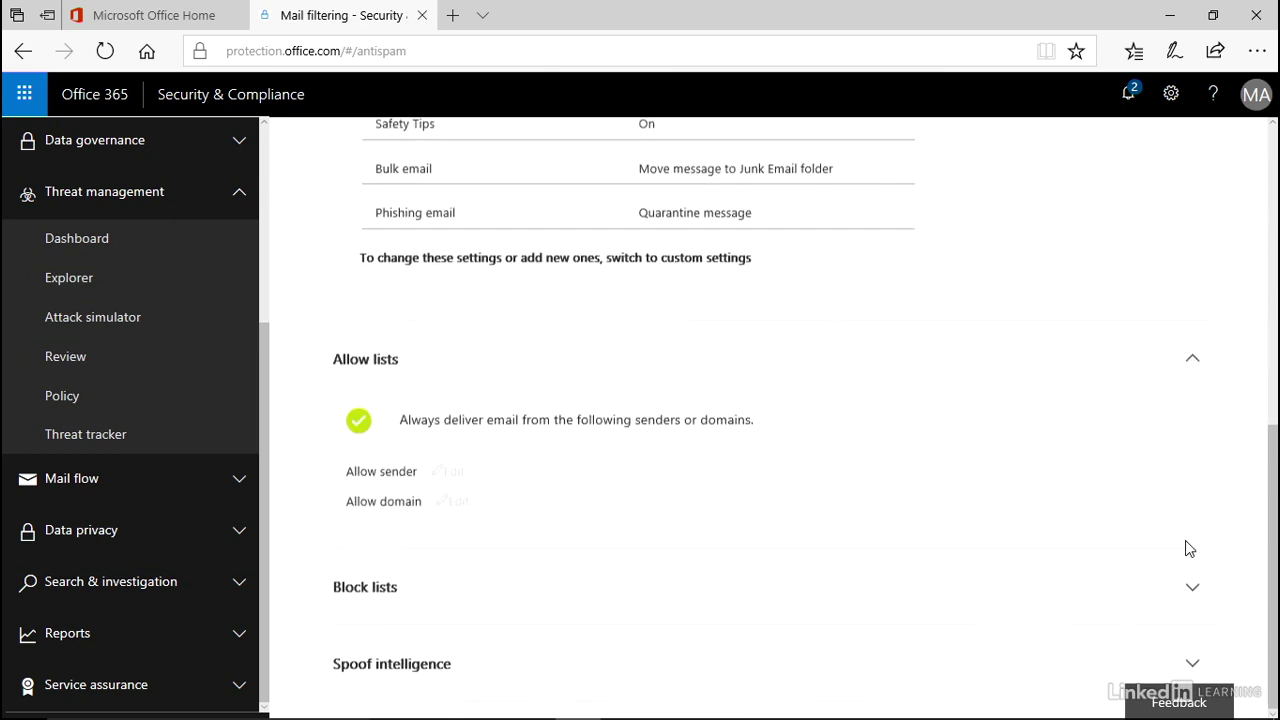
pyautogui.click(1192, 663)
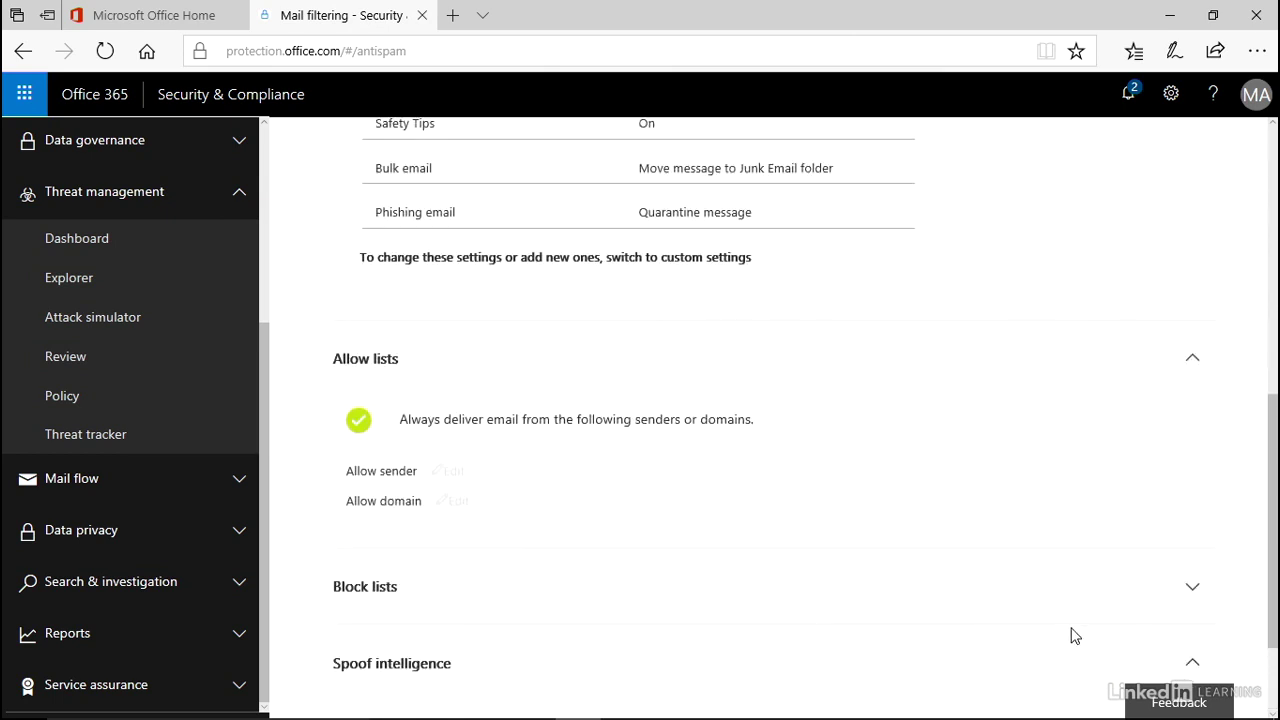
pyautogui.scroll(-2, 1075, 634)
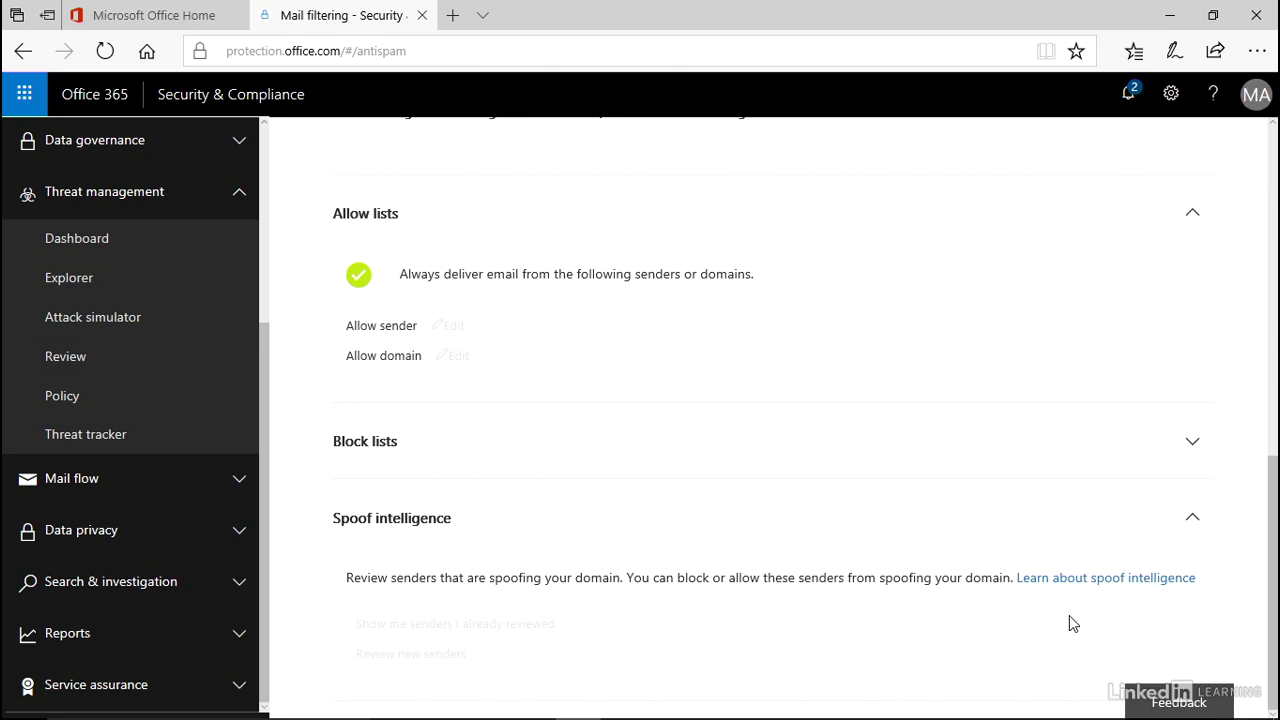
pyautogui.moveTo(1269, 550); pyautogui.dragTo(1277, 216)
# Step: Open the custom policy "Block all Icelandic email" for editing
pyautogui.click(462, 335)
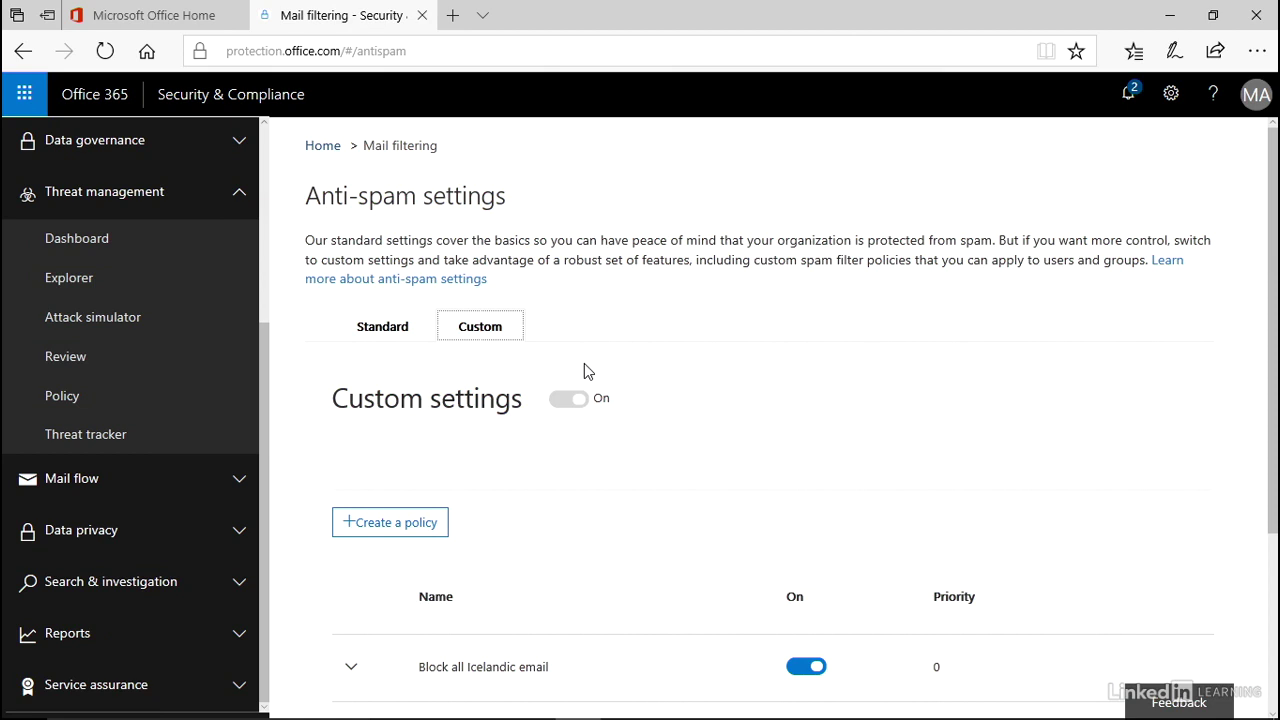
pyautogui.scroll(-3, 590, 371)
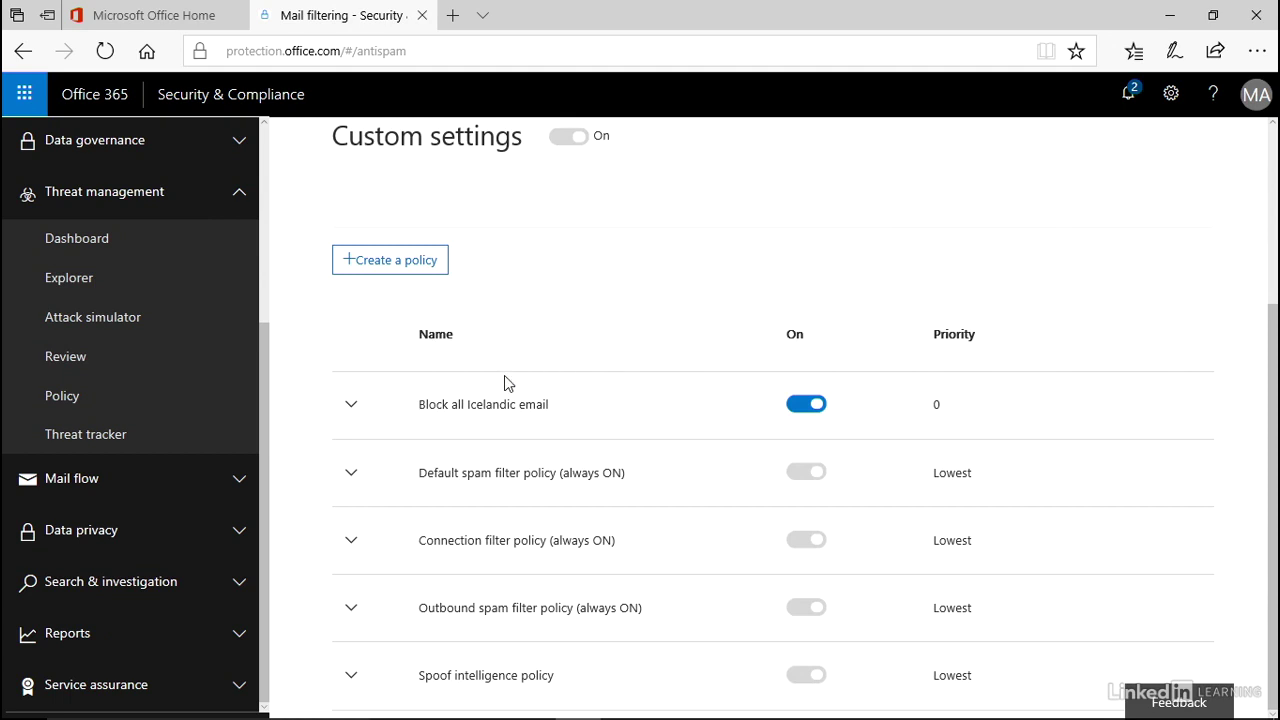
pyautogui.click(352, 408)
pyautogui.click(378, 458)
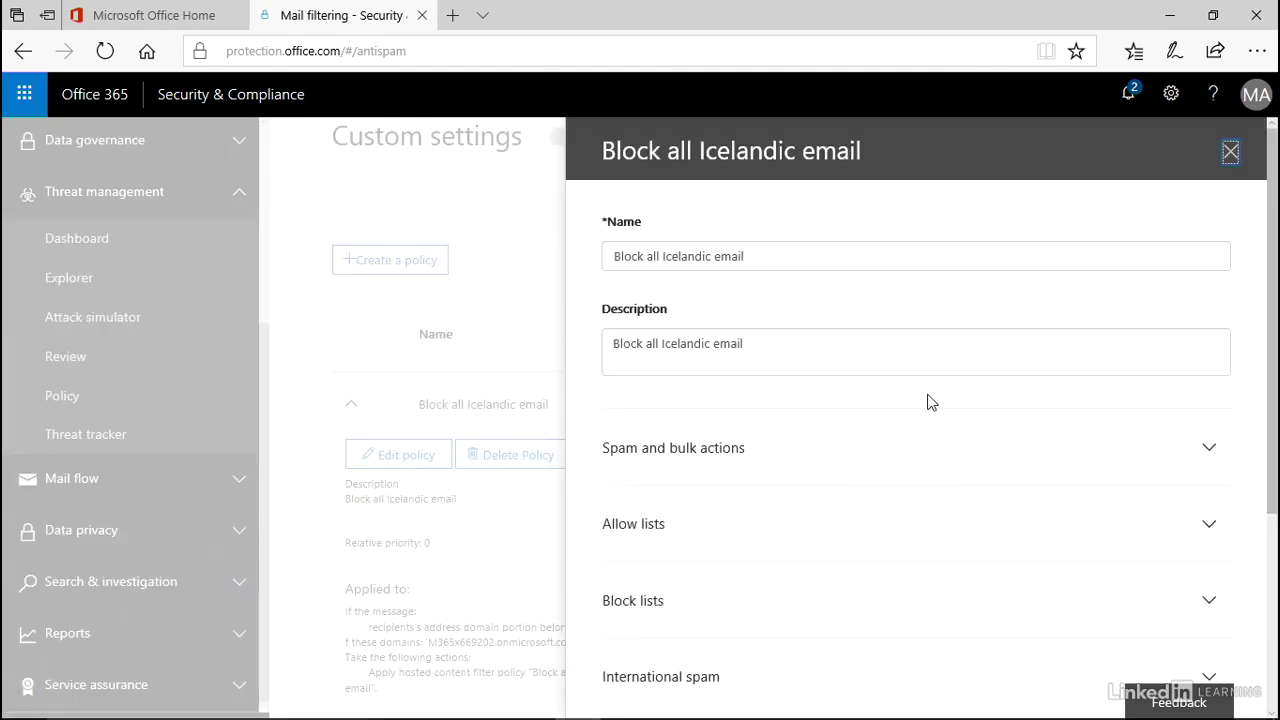
# Step: Review the policy's spam and bulk actions, choosing 7 (Default) as the bulk threshold, and examine the quarantine and Safety Tips options
pyautogui.click(1209, 448)
pyautogui.moveTo(1273, 298); pyautogui.dragTo(1273, 394)
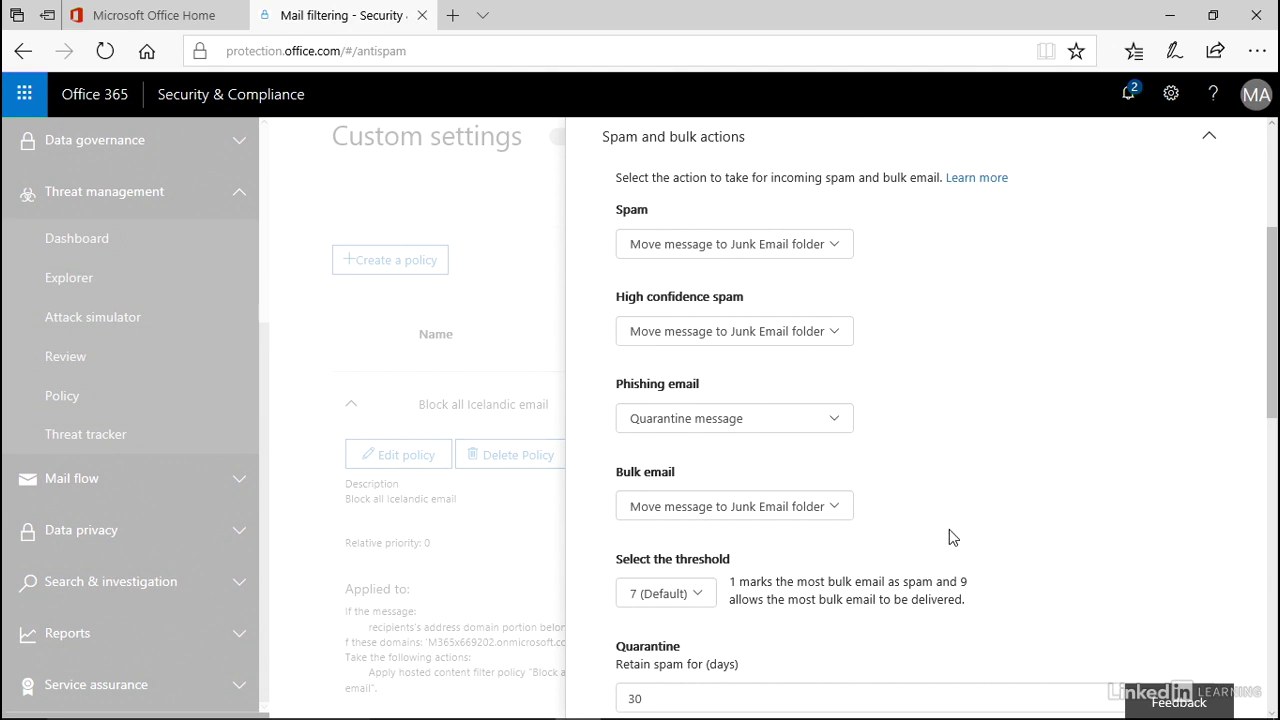
pyautogui.click(697, 592)
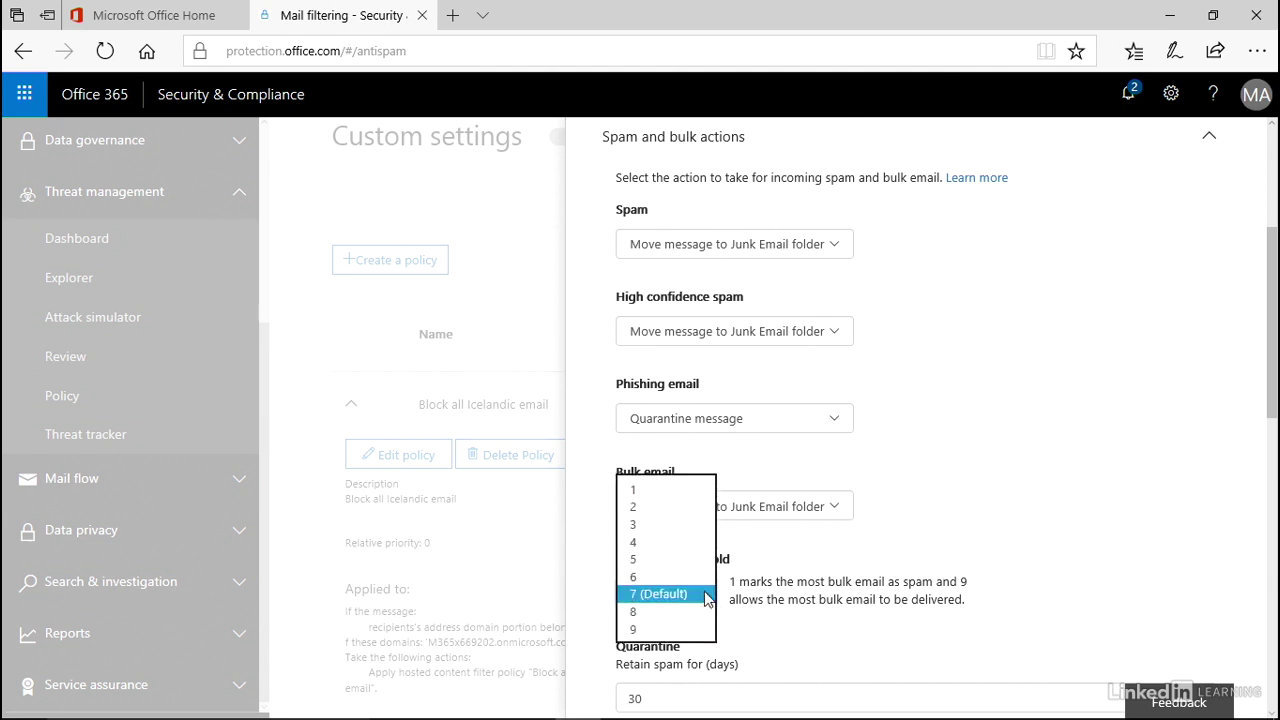
pyautogui.click(703, 595)
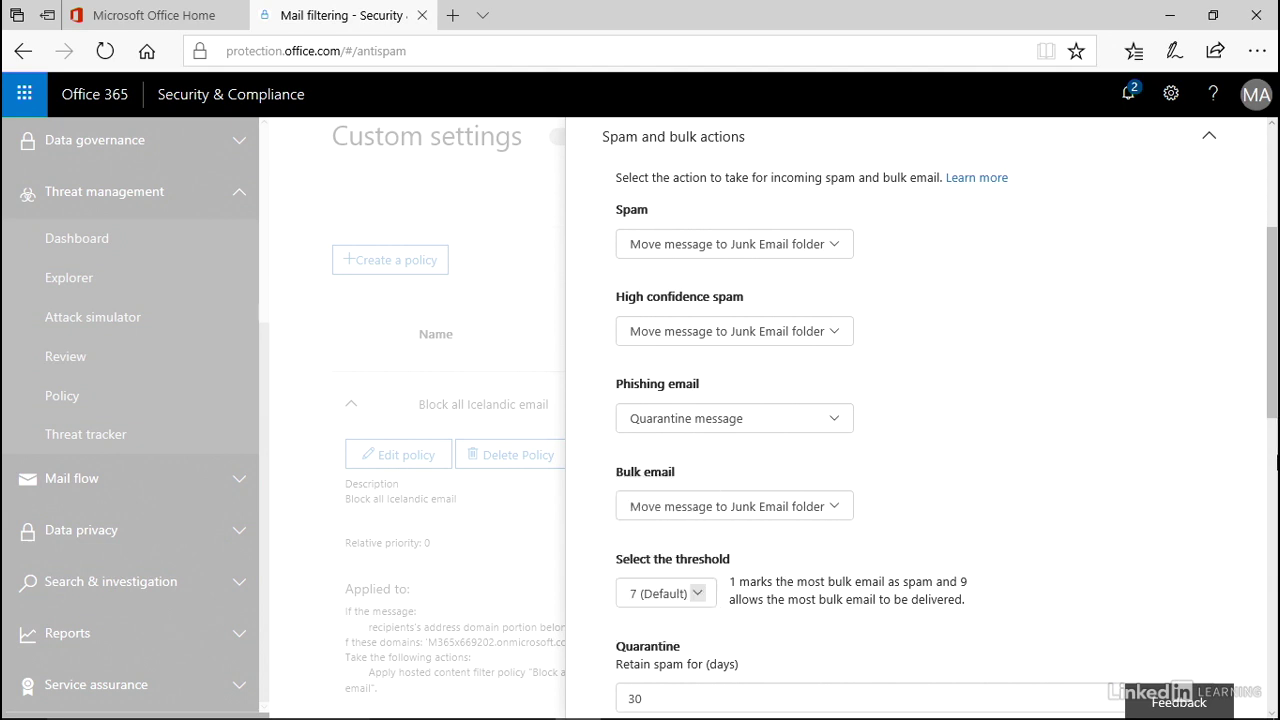
pyautogui.moveTo(1275, 433); pyautogui.dragTo(1267, 553)
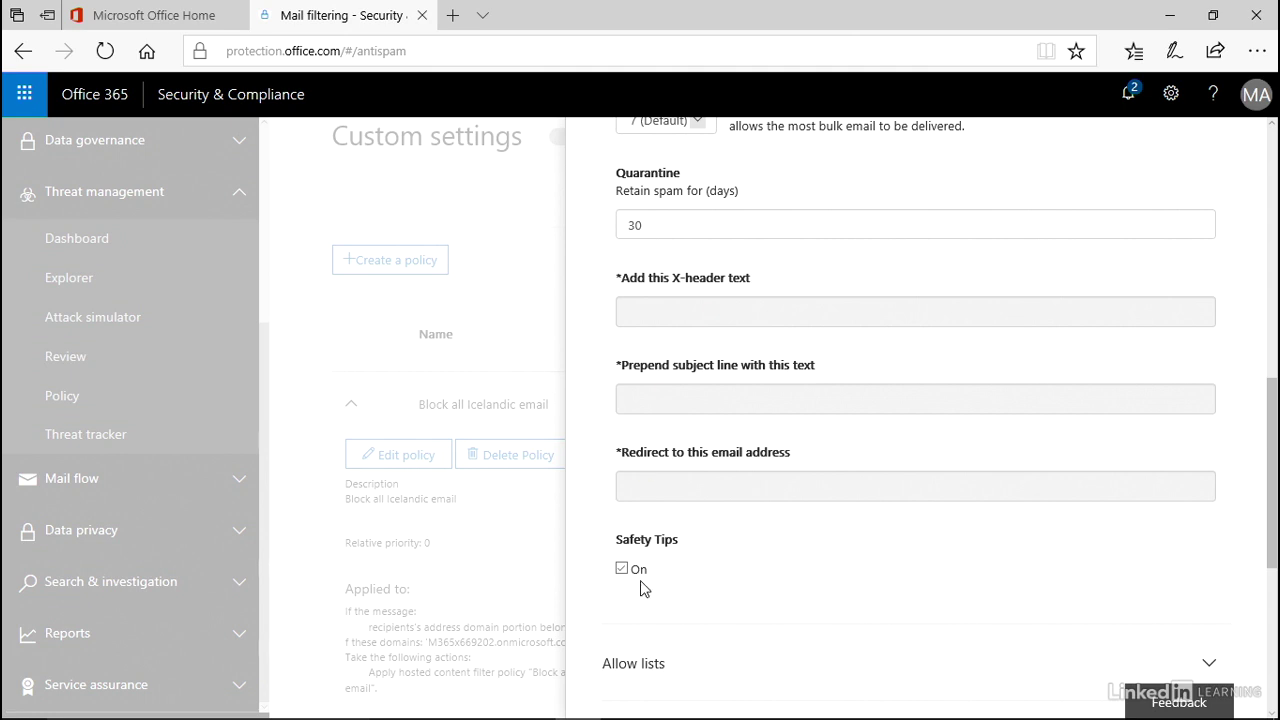
pyautogui.moveTo(1268, 565); pyautogui.dragTo(1265, 678)
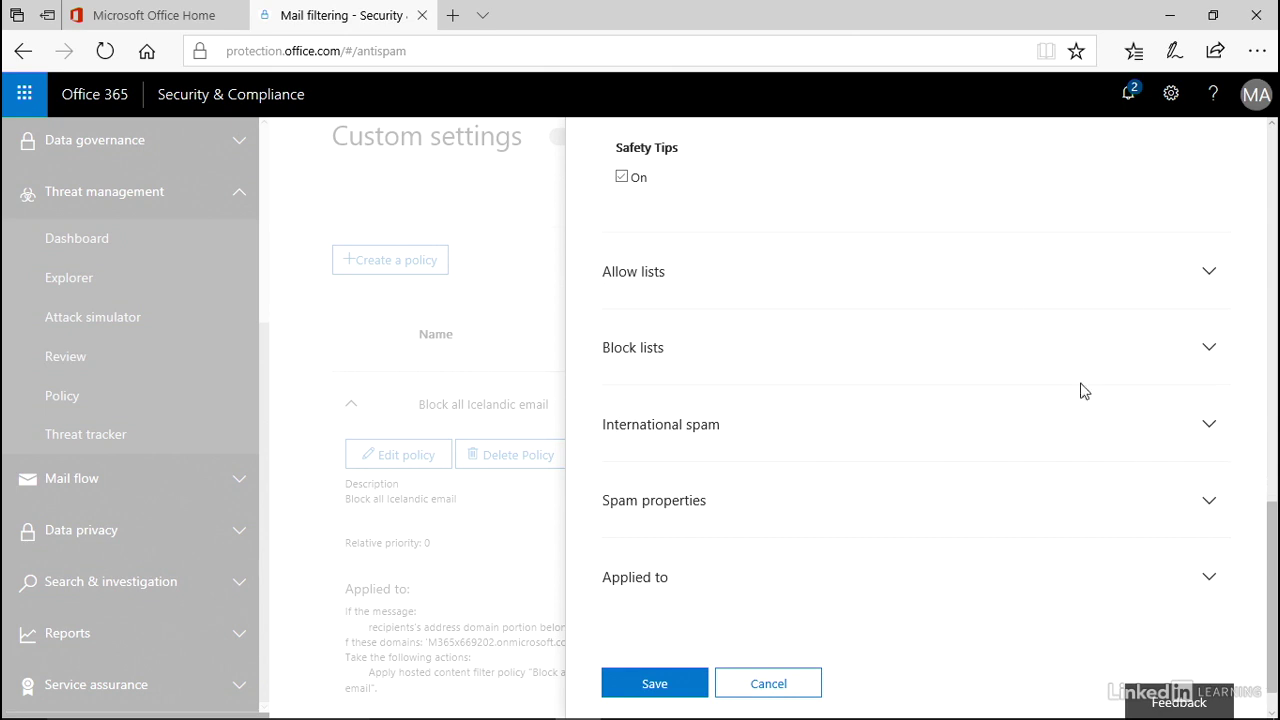
# Step: Examine the policy's allow lists, block lists and international spam language filter, leaving the language settings without saving
pyautogui.click(1208, 277)
pyautogui.click(1208, 499)
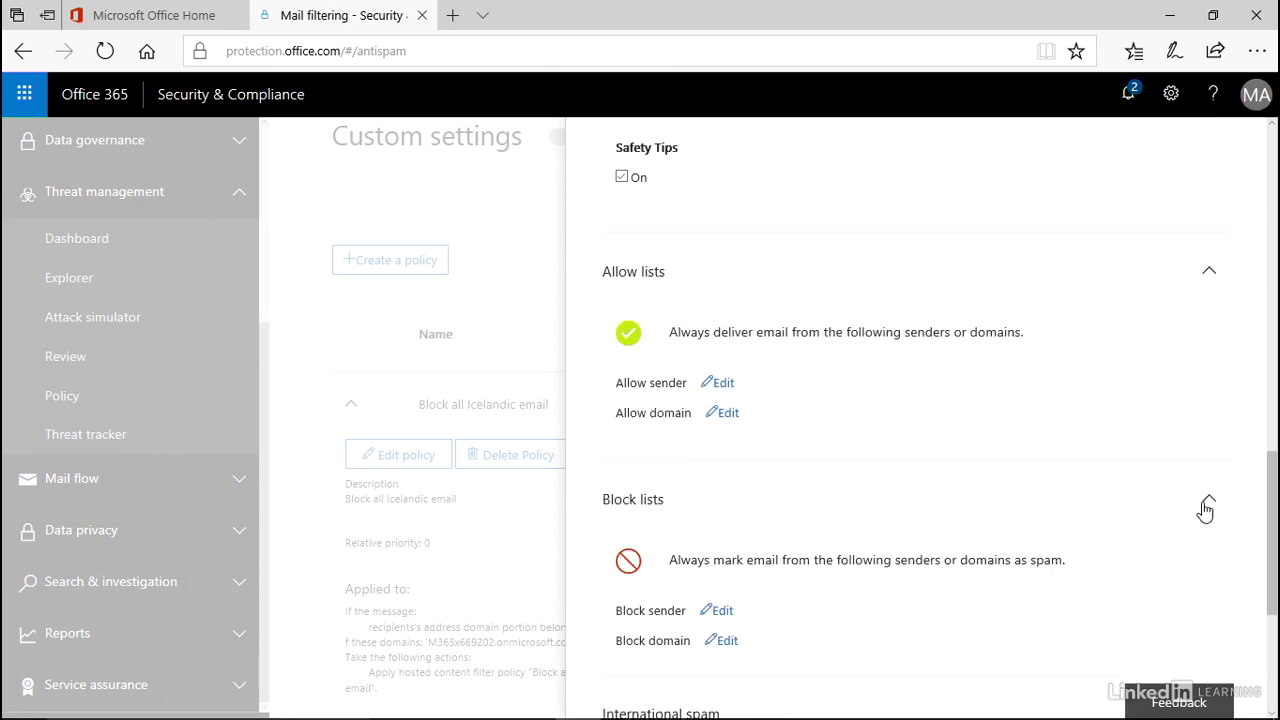
pyautogui.scroll(-2, 1205, 505)
pyautogui.click(1209, 548)
pyautogui.scroll(-2, 1210, 550)
pyautogui.click(703, 453)
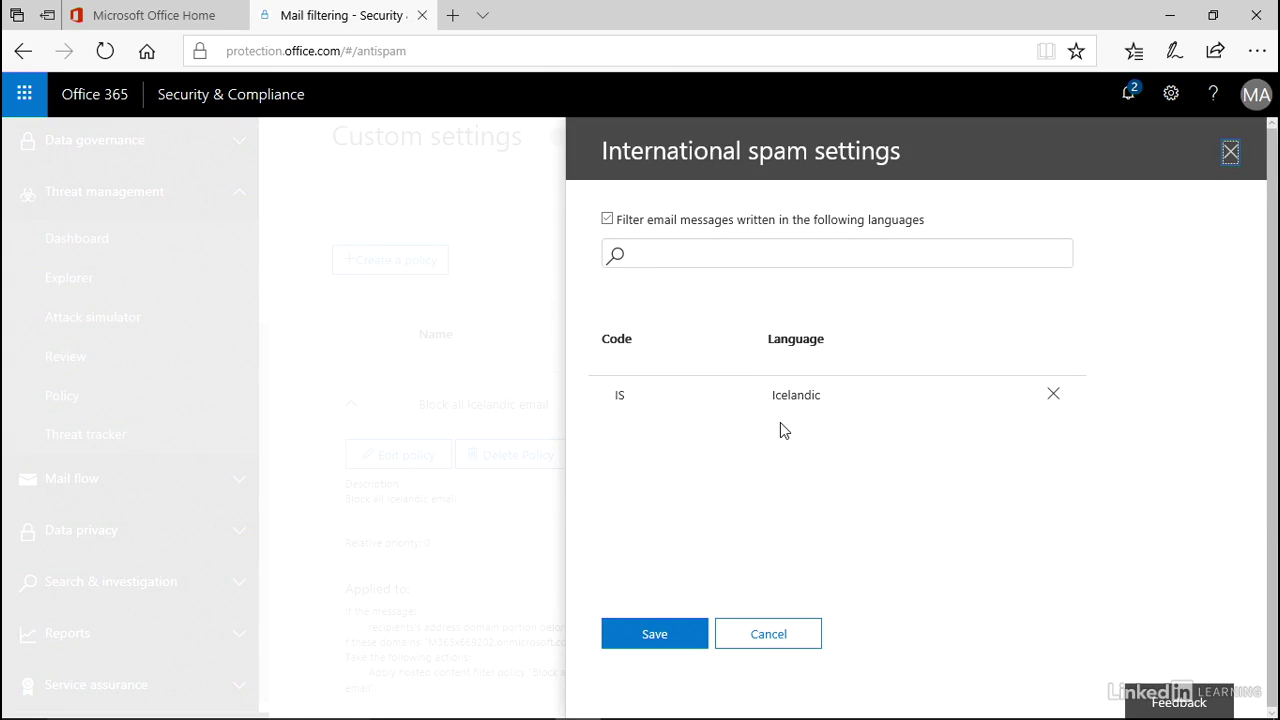
pyautogui.click(753, 640)
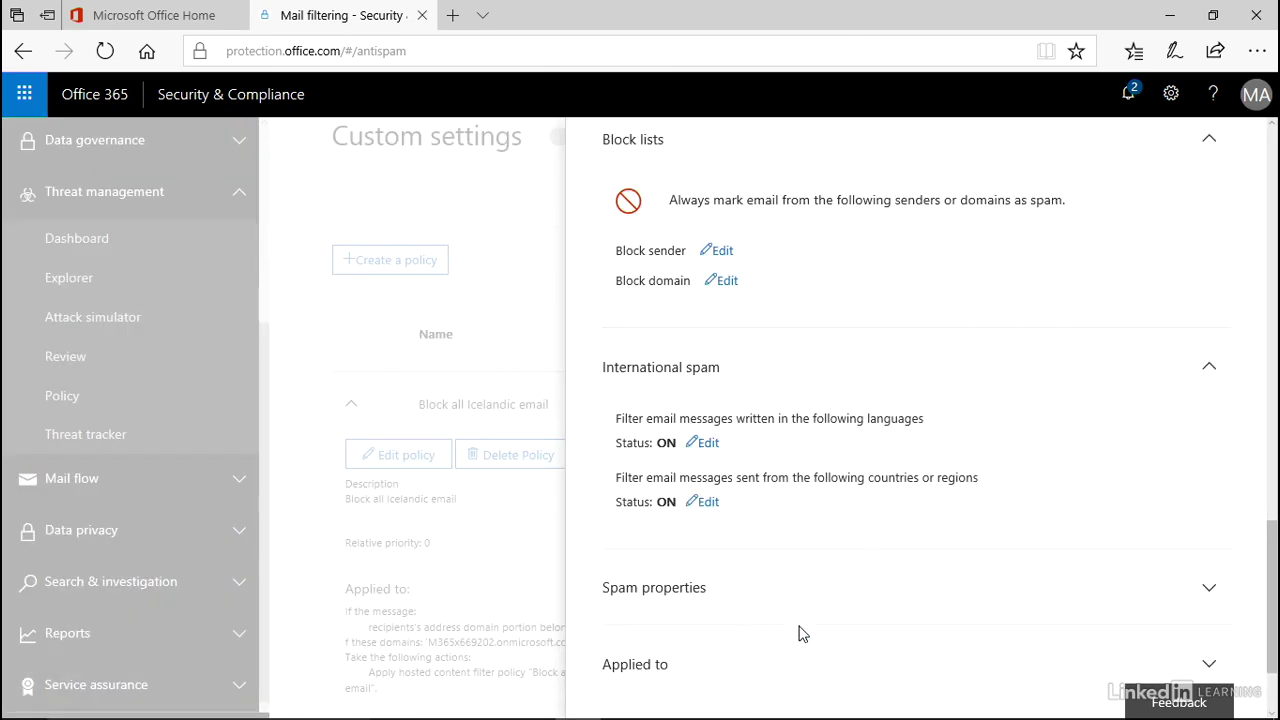
# Step: Examine the policy's spam properties: Increase spam score, Mark as spam and Test mode options
pyautogui.click(1206, 594)
pyautogui.scroll(-3, 1208, 600)
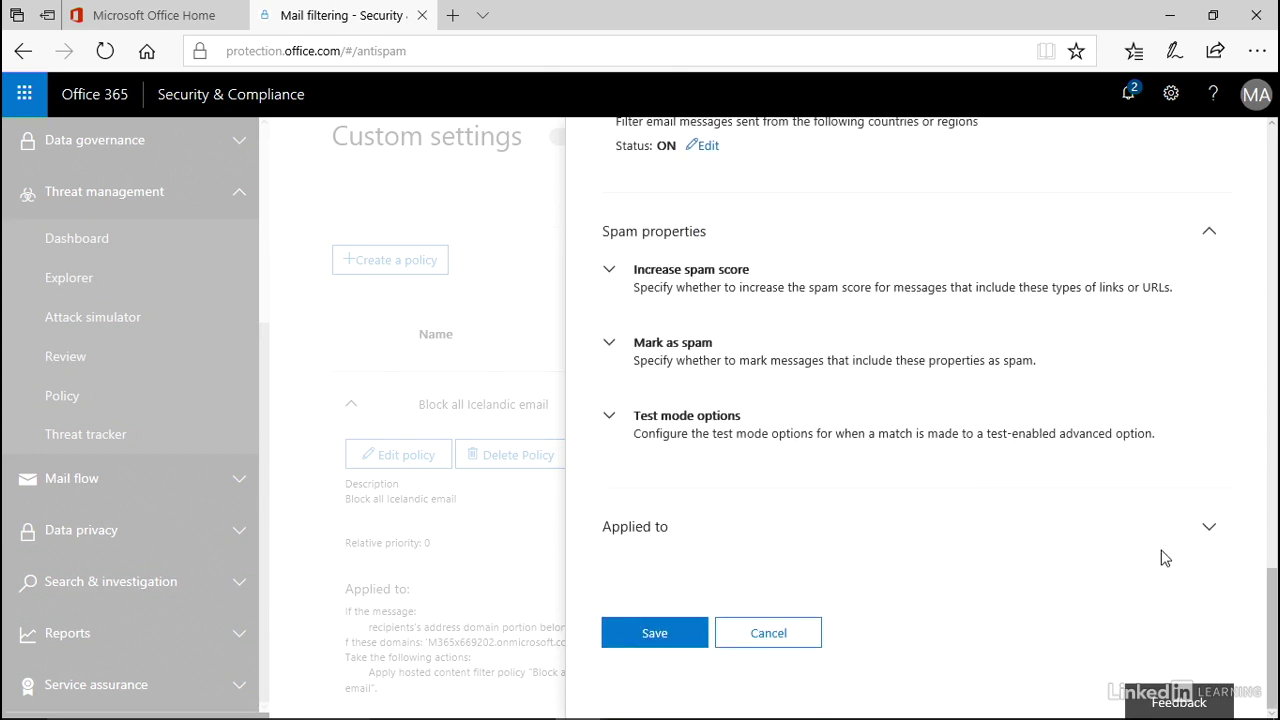
pyautogui.click(608, 274)
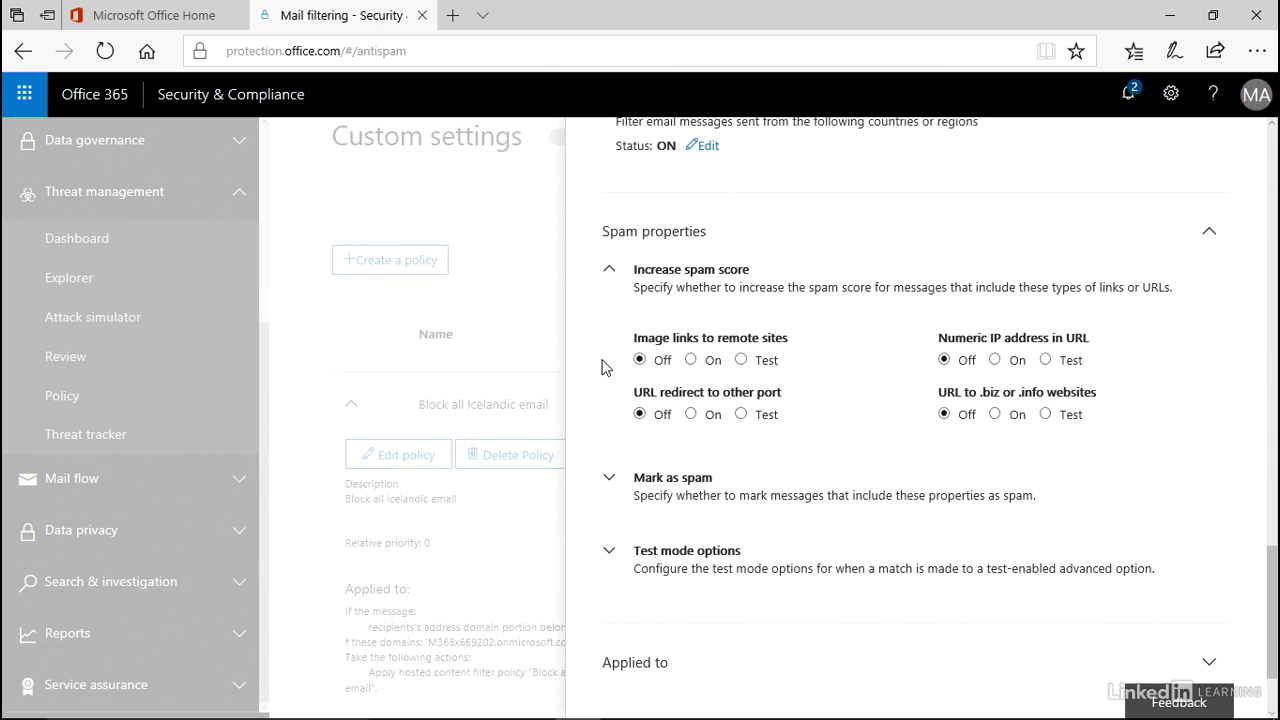
pyautogui.click(673, 493)
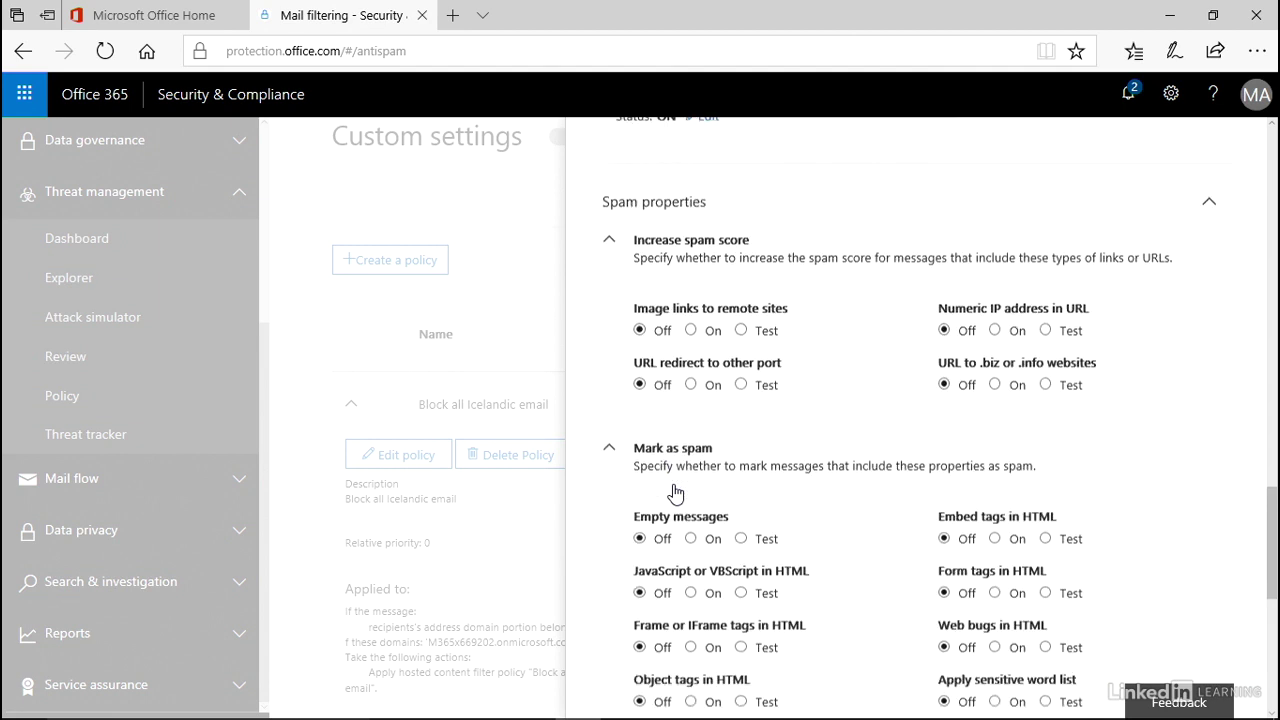
pyautogui.scroll(-2, 675, 491)
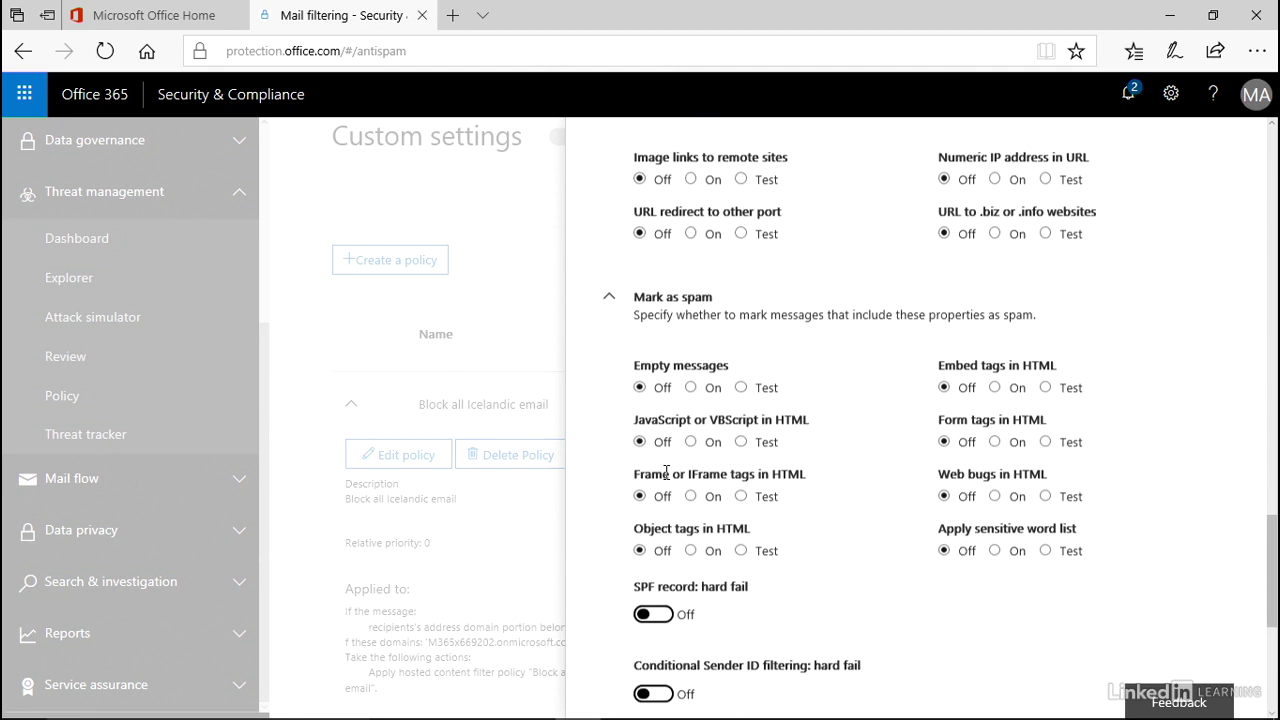
pyautogui.moveTo(1271, 598); pyautogui.dragTo(1274, 652)
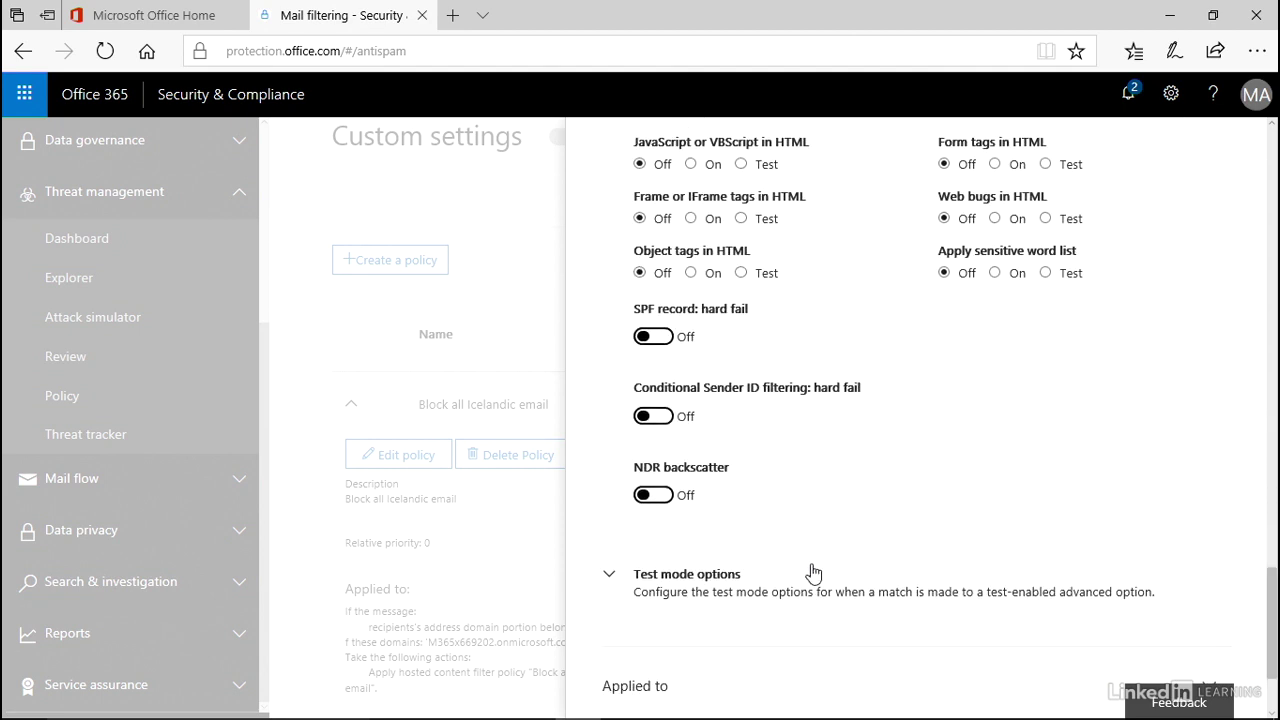
pyautogui.click(700, 583)
pyautogui.scroll(-2, 703, 582)
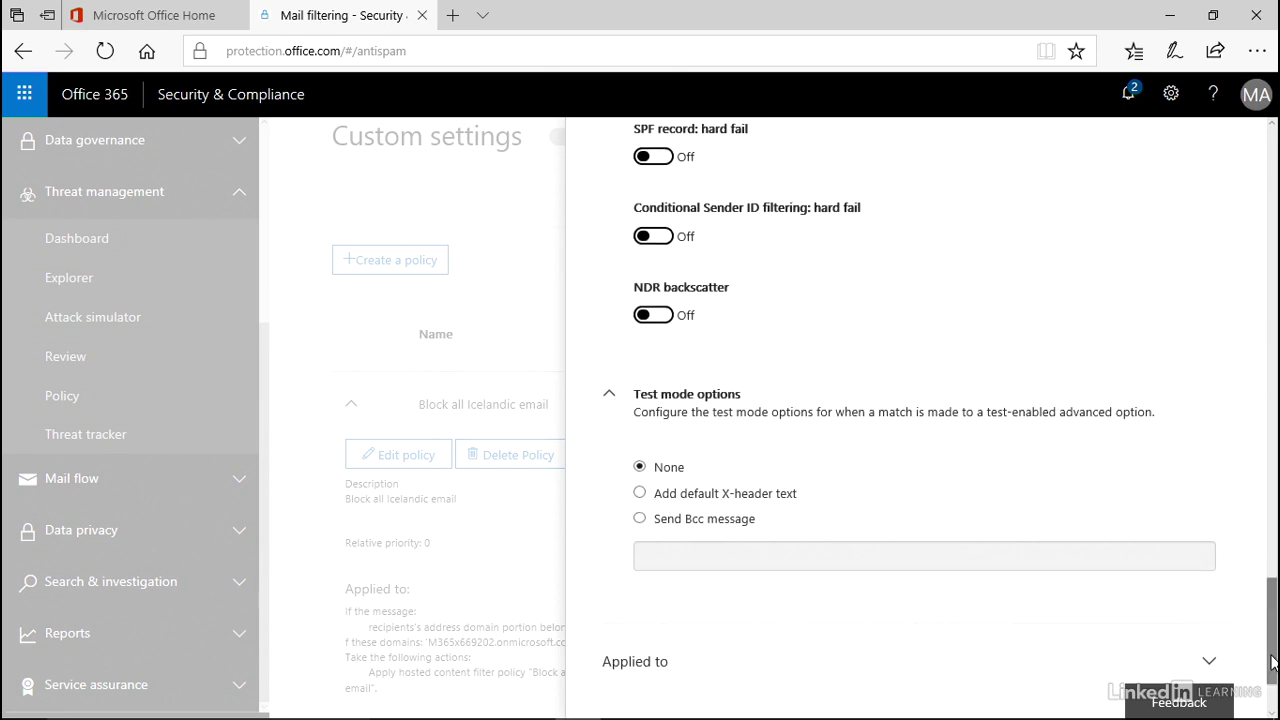
pyautogui.moveTo(1274, 655); pyautogui.dragTo(1275, 685)
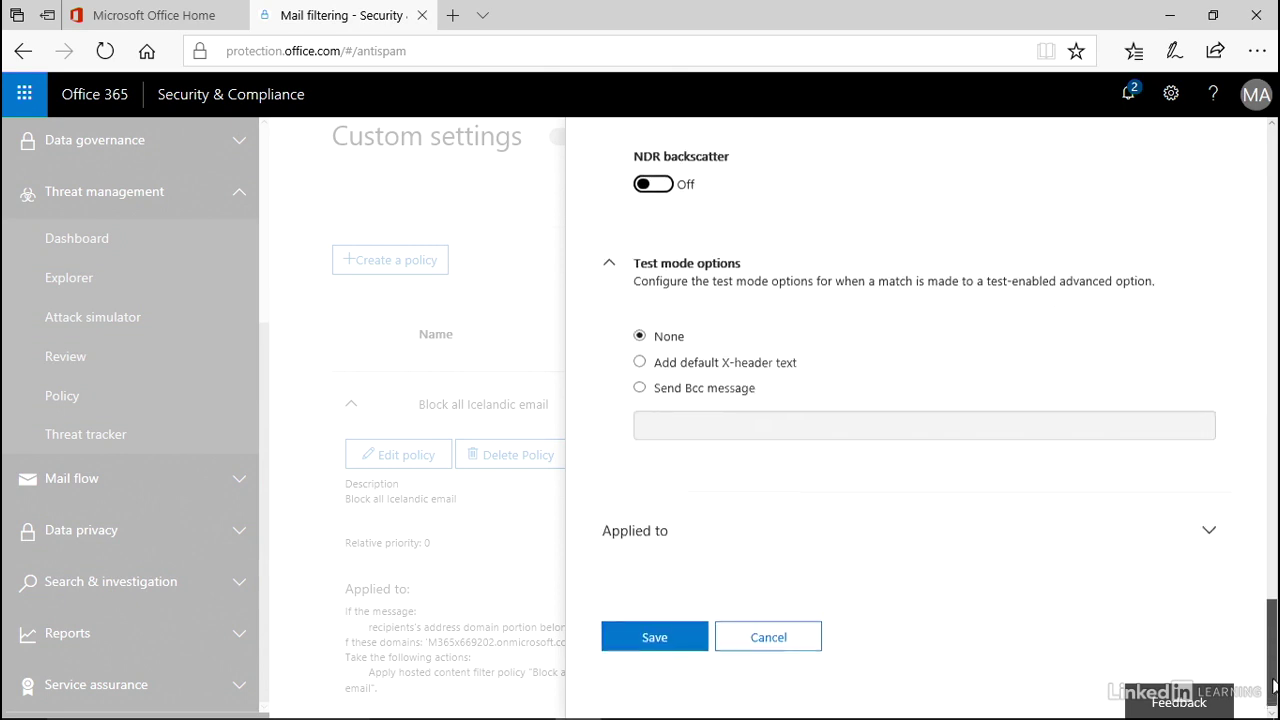
# Step: Check the recipient conditions under which the "Block all Icelandic email" policy is applied and save the policy
pyautogui.click(1212, 533)
pyautogui.moveTo(1272, 628); pyautogui.dragTo(1273, 673)
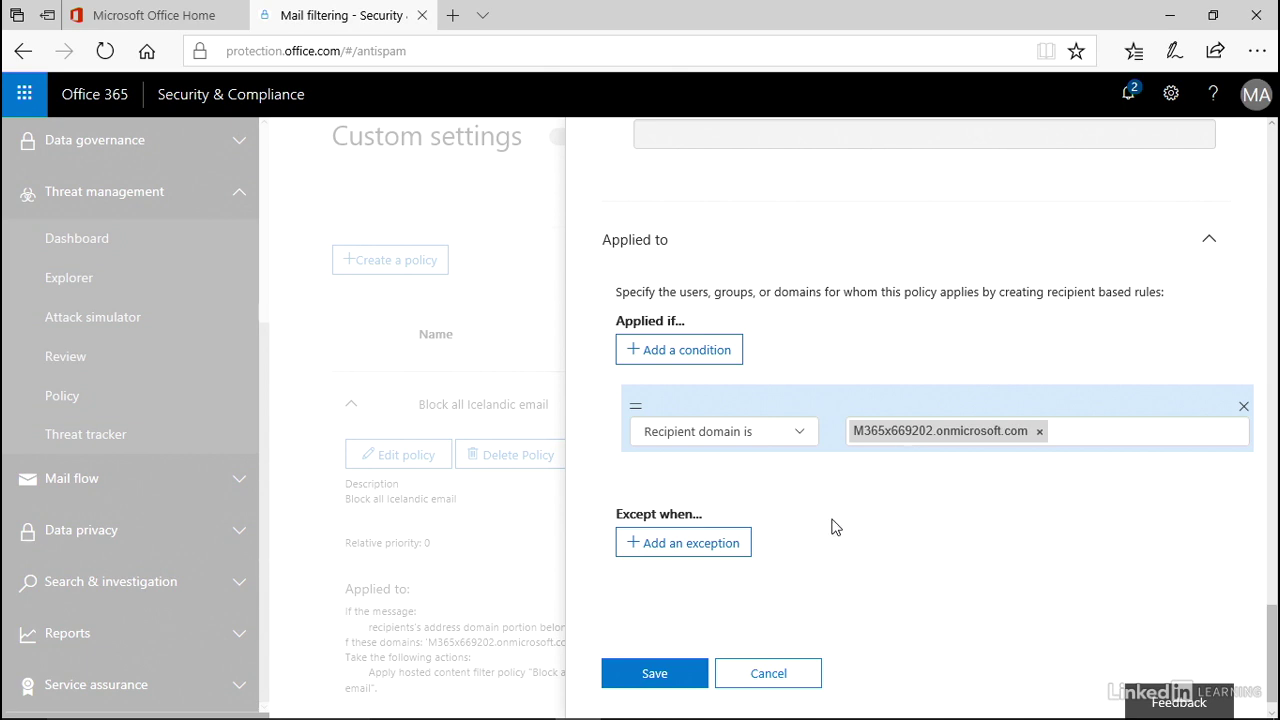
pyautogui.click(685, 675)
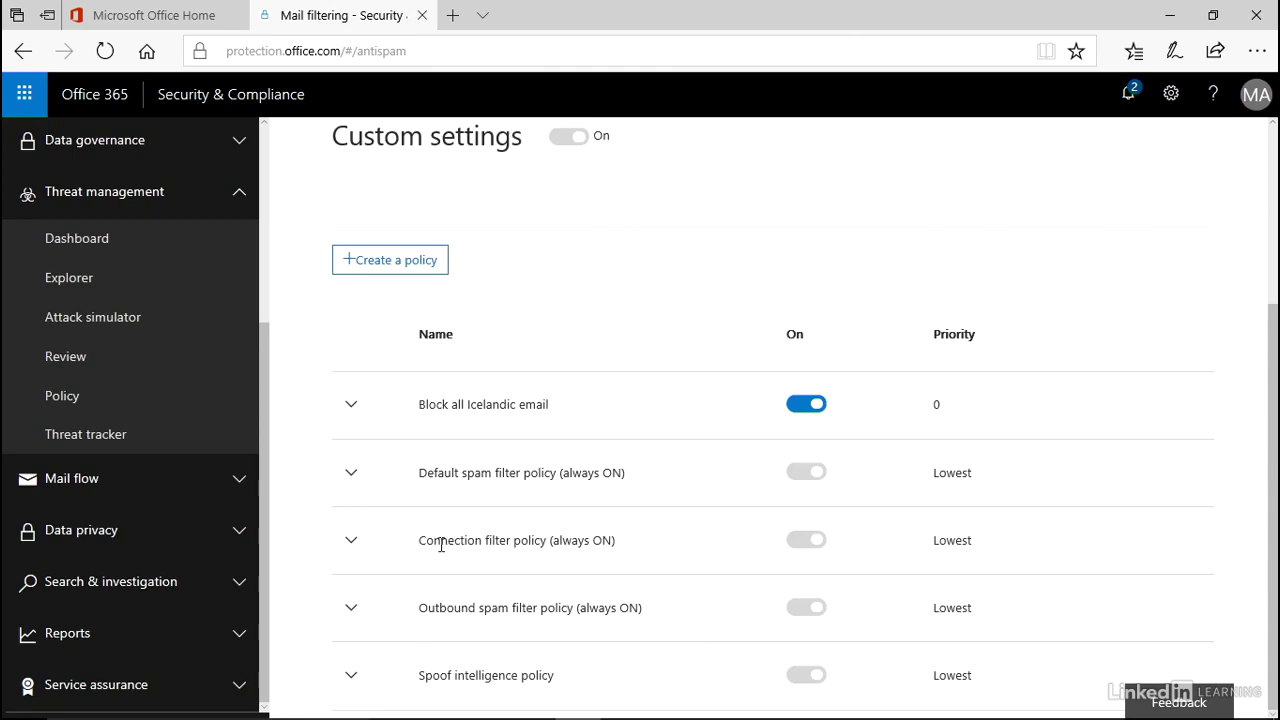
# Step: Open the connection filter policy for editing, review its IP allow, IP block and safe list options, and save it
pyautogui.click(352, 540)
pyautogui.scroll(-1, 358, 548)
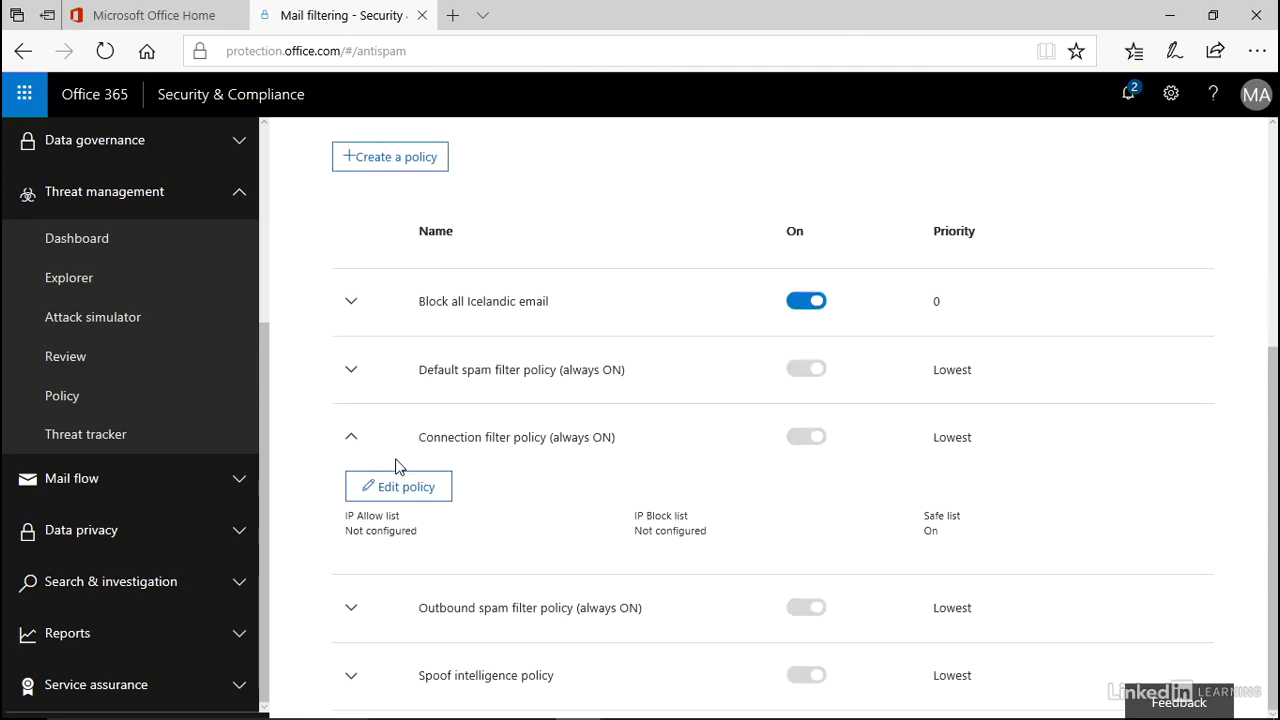
pyautogui.click(384, 493)
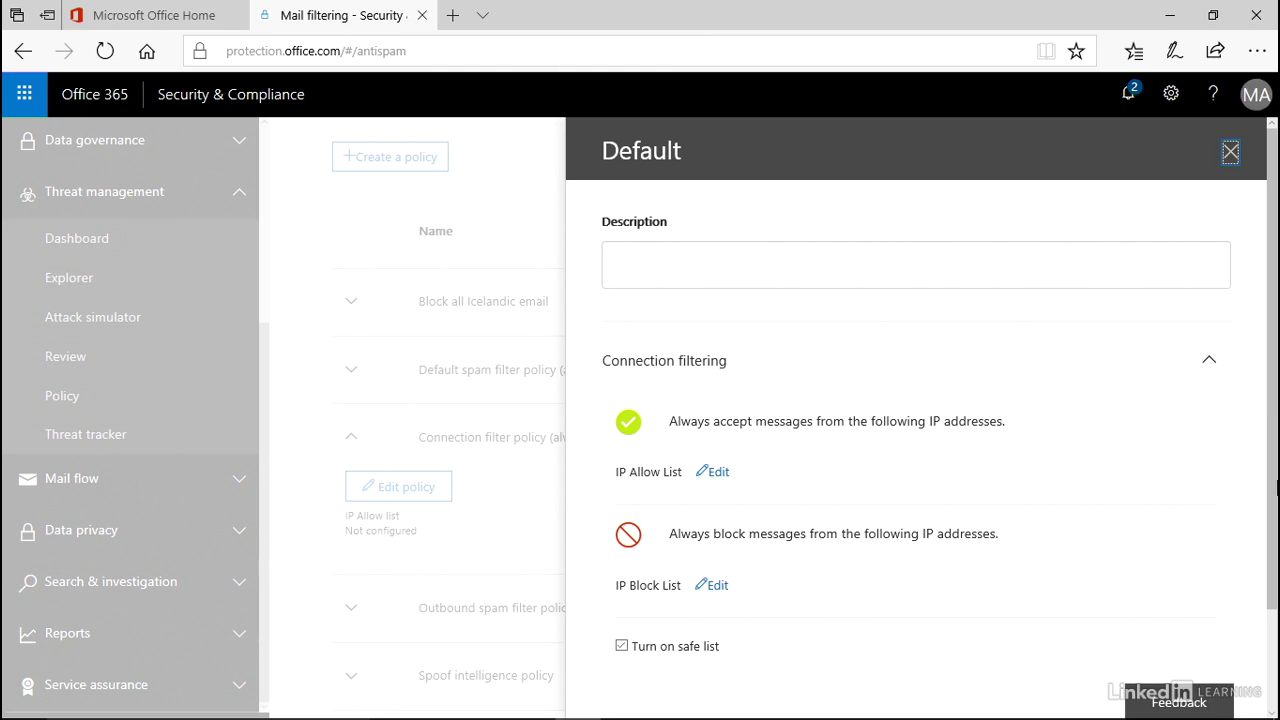
pyautogui.scroll(-2, 1276, 565)
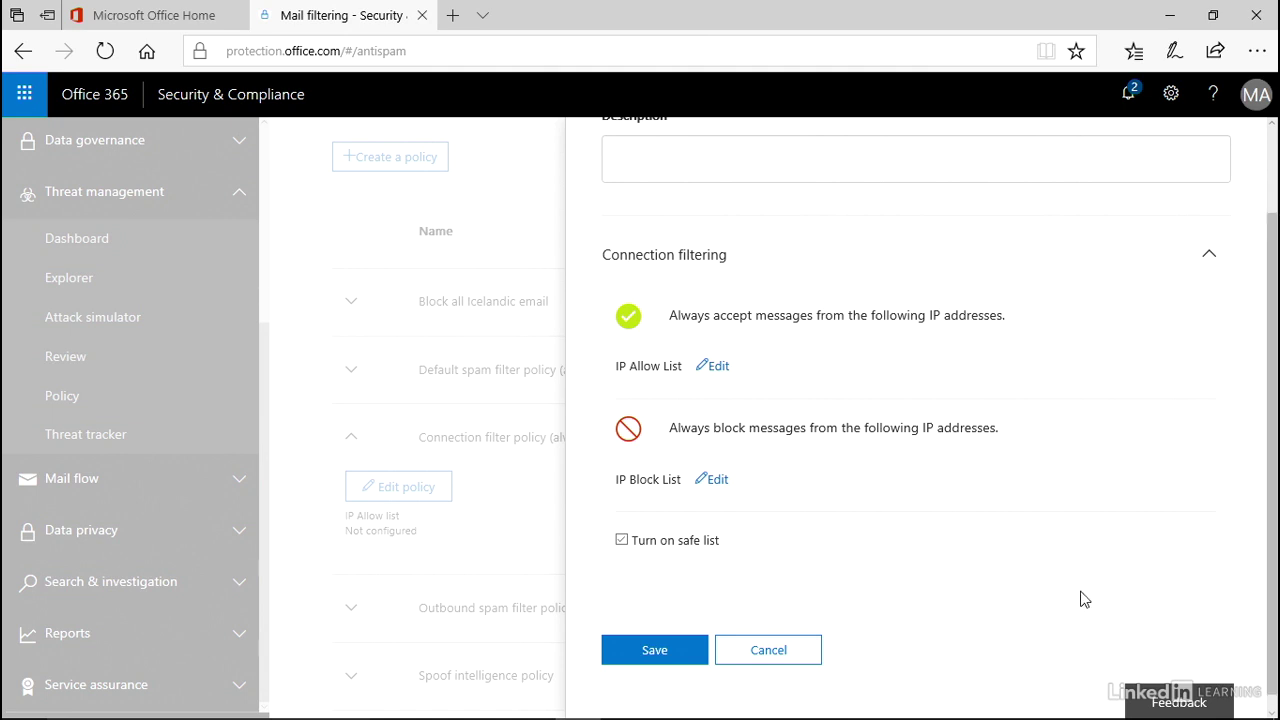
pyautogui.click(690, 656)
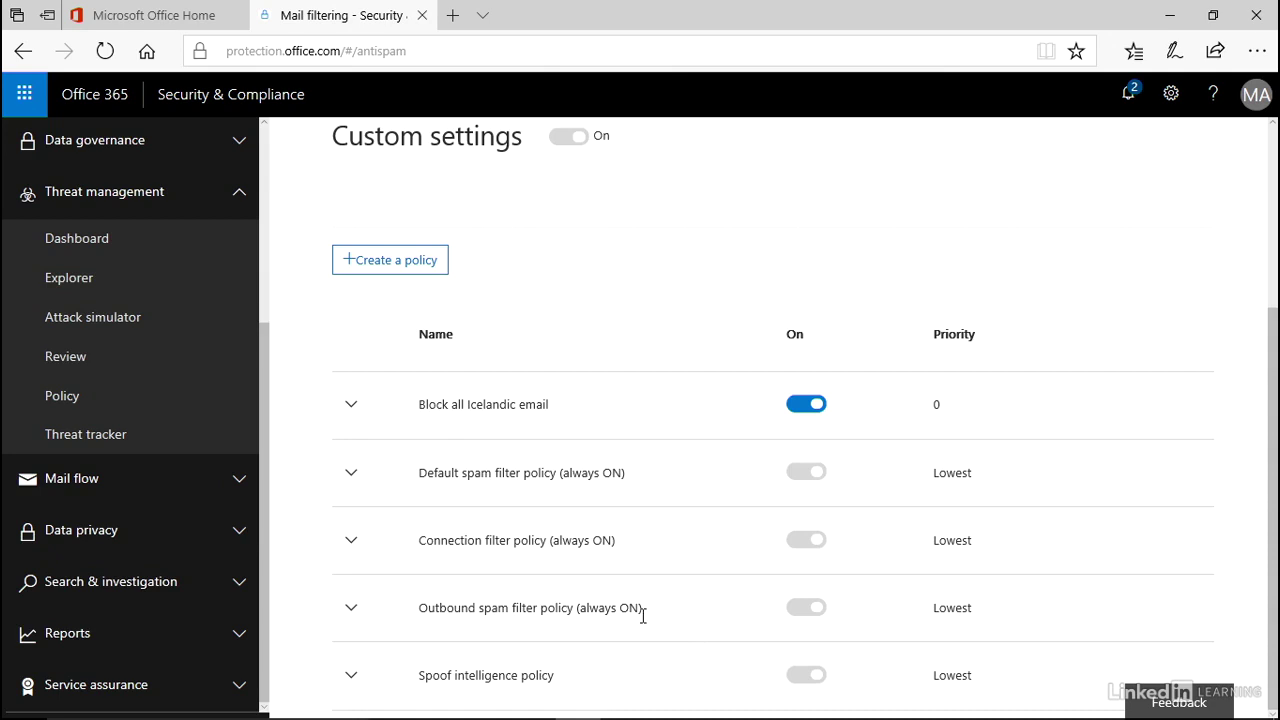
# Step: Open the outbound spam filter policy for editing, review its suspicious-message copy and blocked-sender notification options, and leave without saving
pyautogui.click(351, 608)
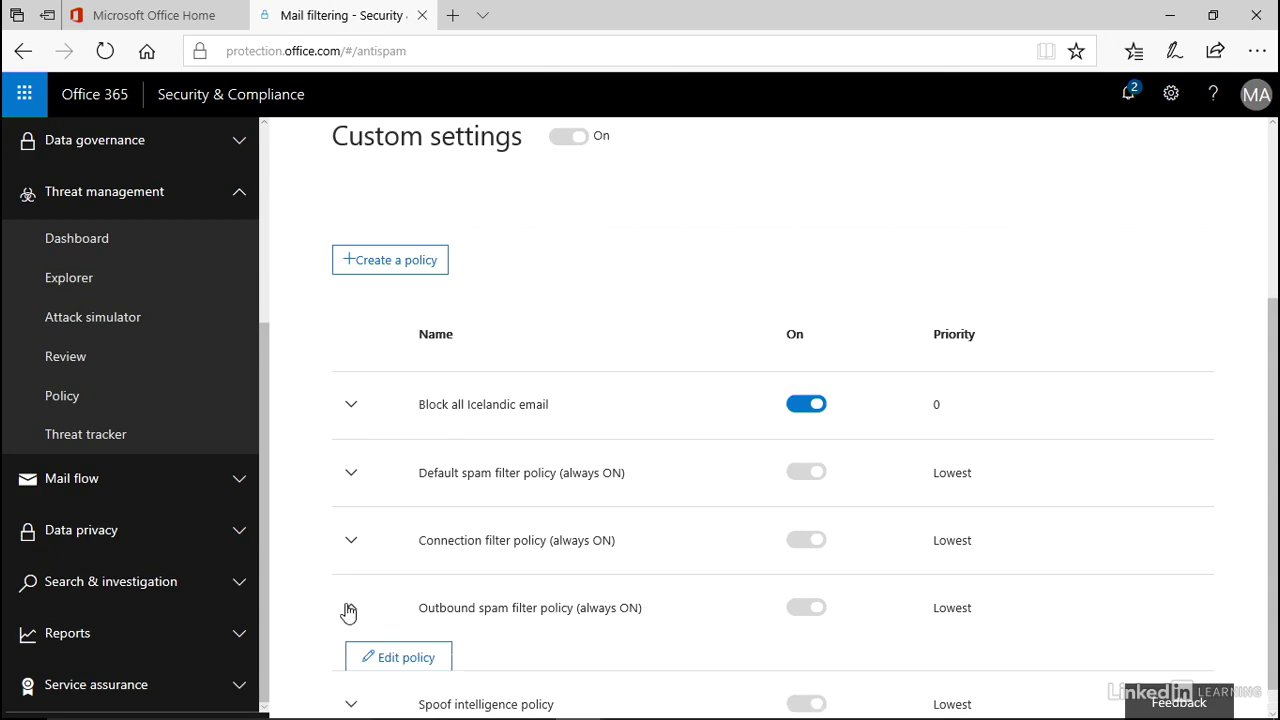
pyautogui.click(405, 659)
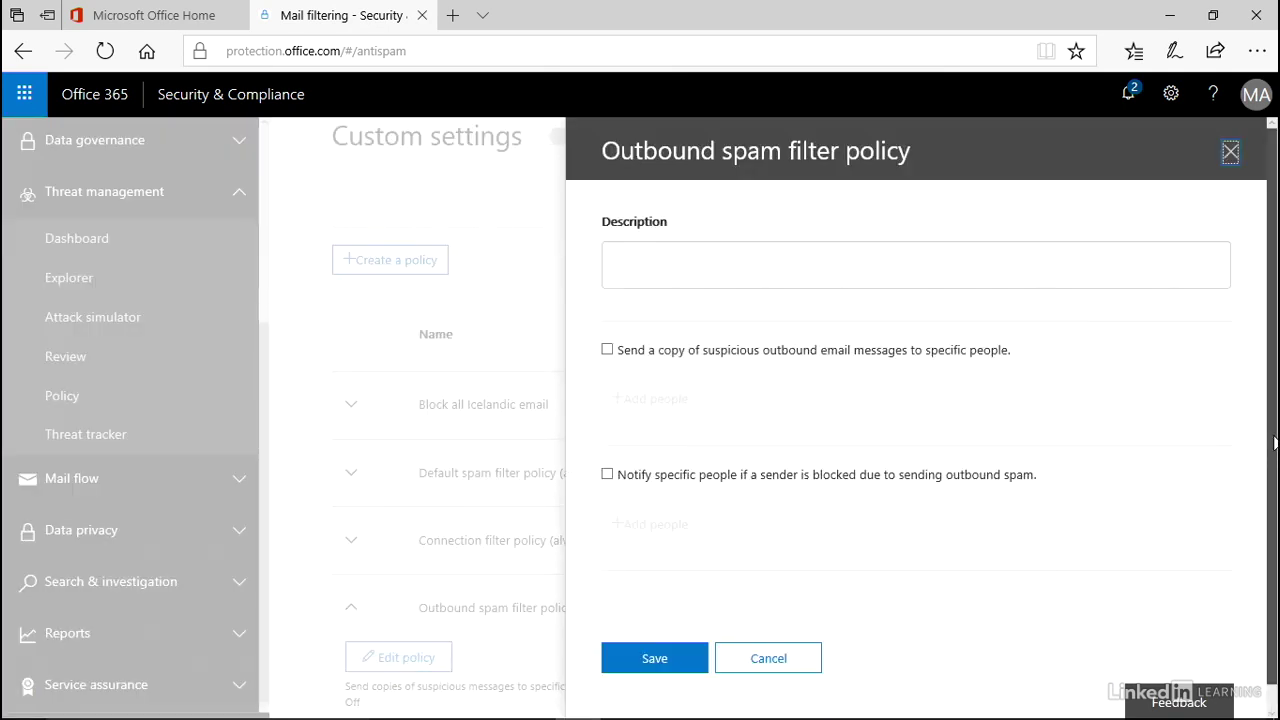
pyautogui.scroll(-1, 1275, 478)
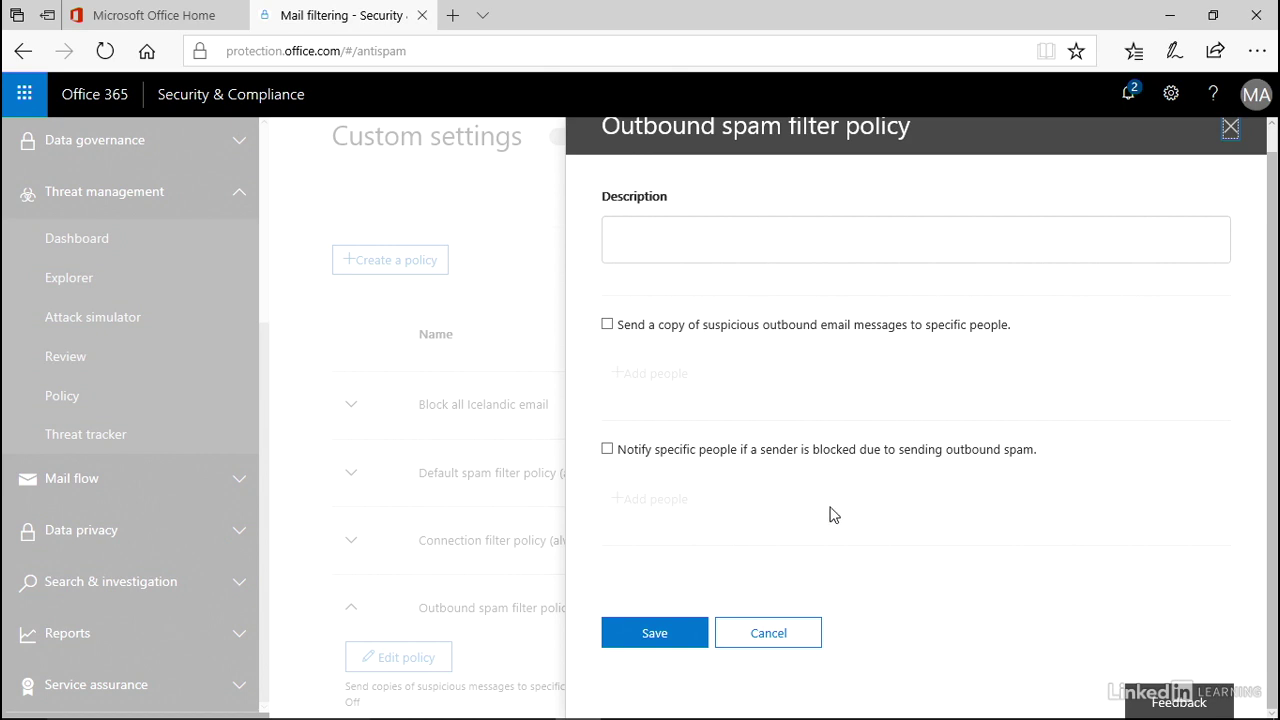
pyautogui.click(755, 636)
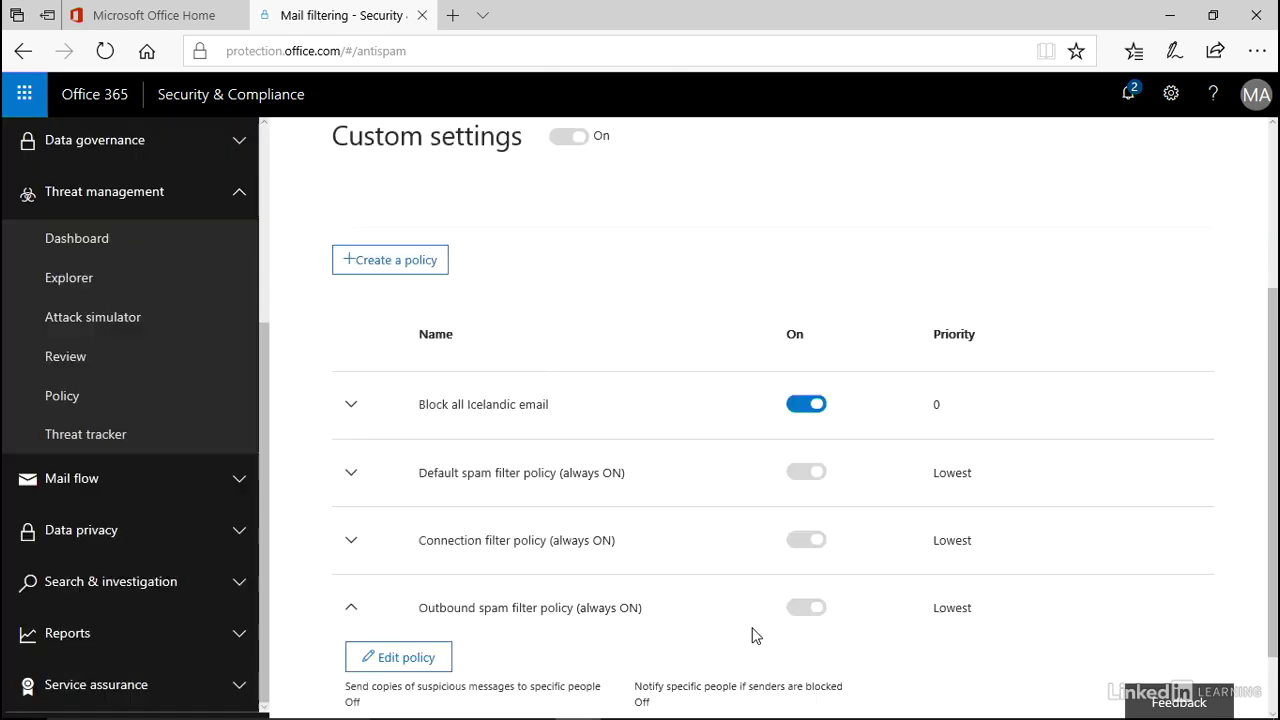
pyautogui.click(351, 609)
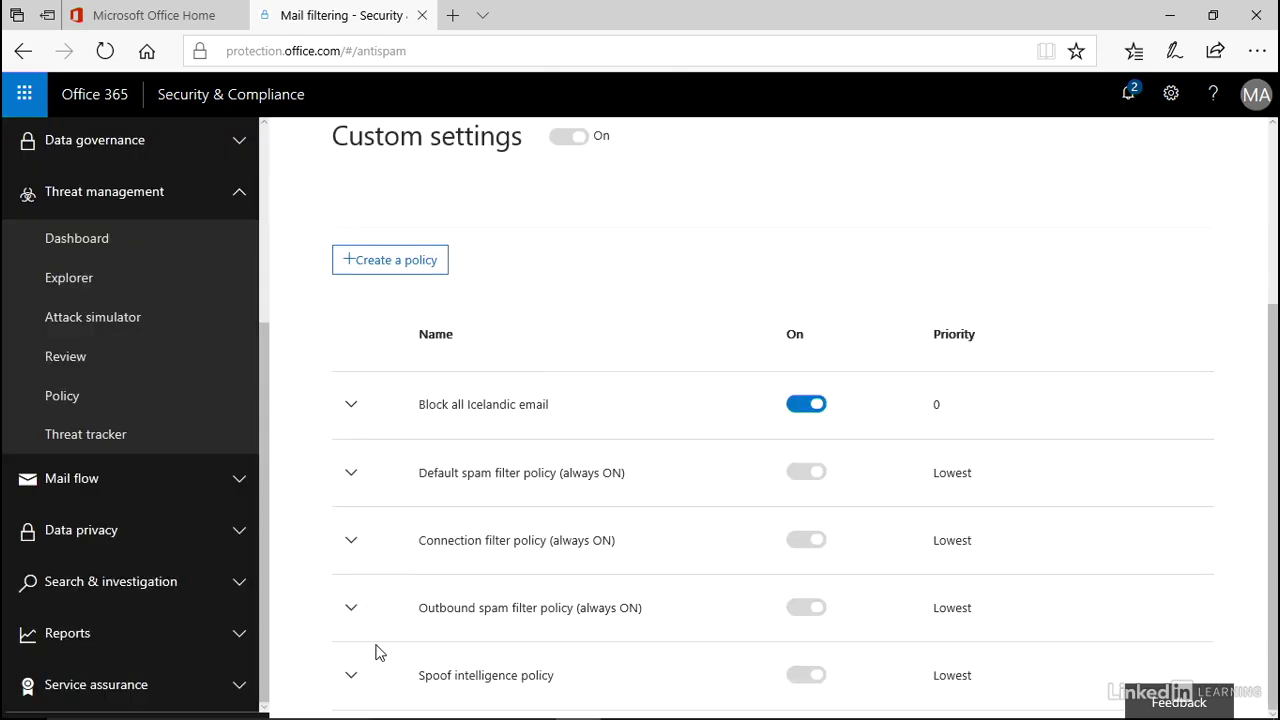
# Step: Check the already reviewed senders under the spoof intelligence policy and leave the list without saving
pyautogui.click(351, 677)
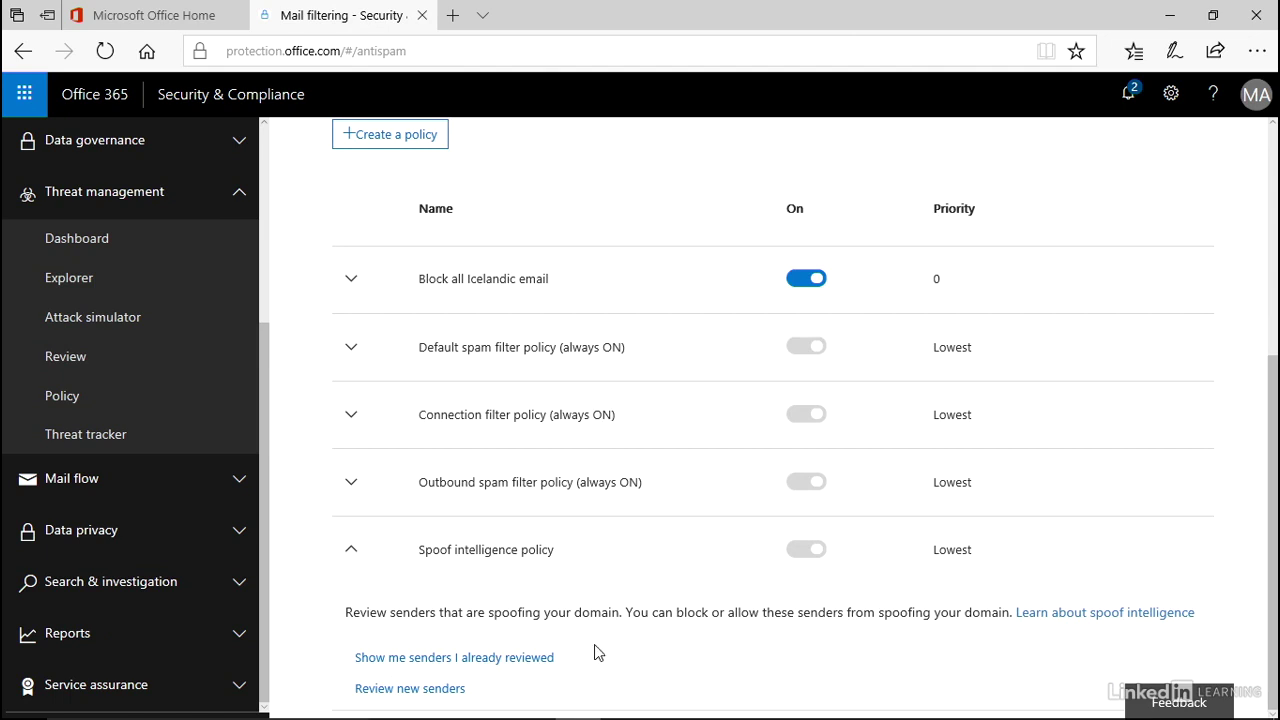
pyautogui.click(514, 658)
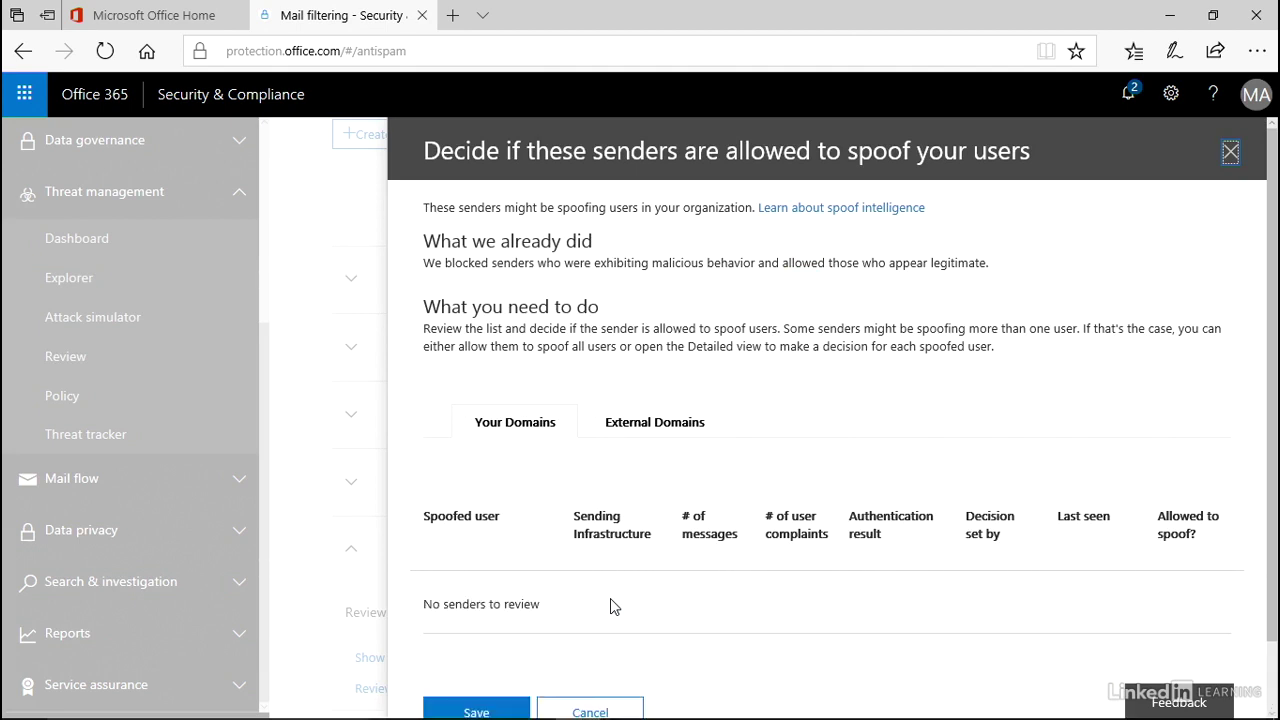
pyautogui.click(597, 708)
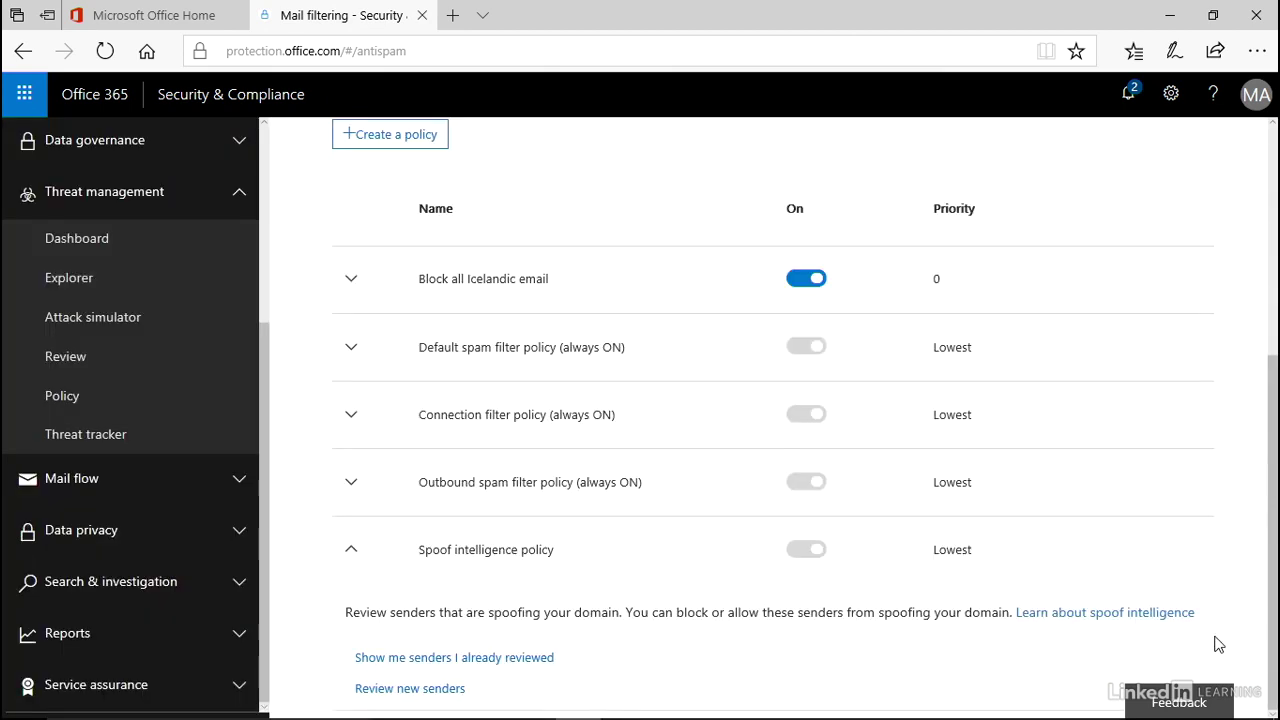
# Step: Open a new spam filter policy form, review its available sections down to Applied to, and cancel it
pyautogui.moveTo(1272, 455); pyautogui.dragTo(1270, 200)
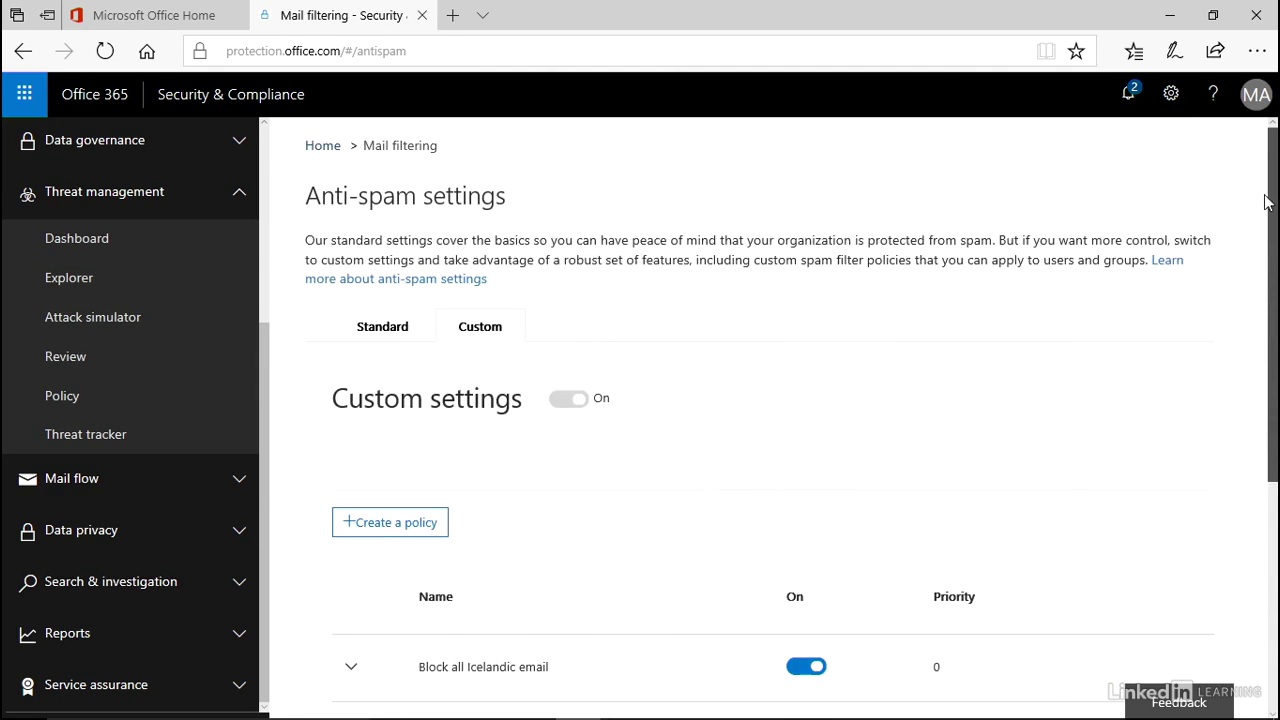
pyautogui.click(388, 525)
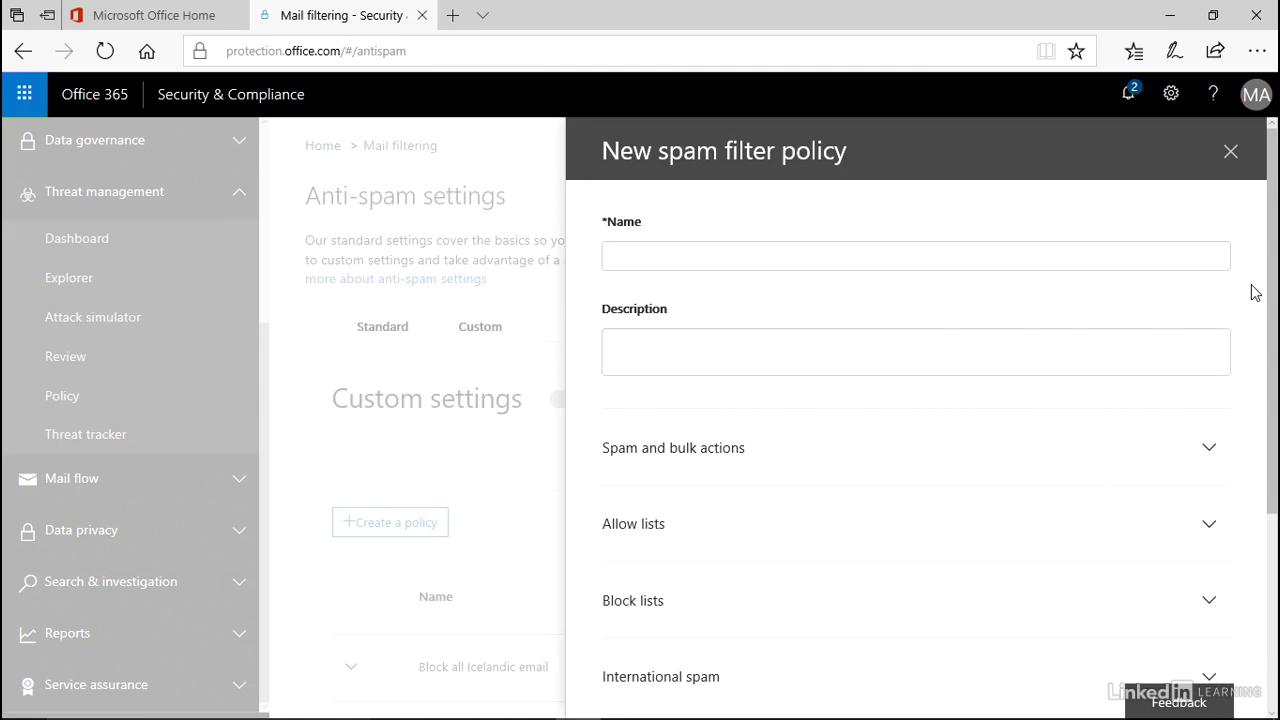
pyautogui.moveTo(1270, 291); pyautogui.dragTo(1272, 500)
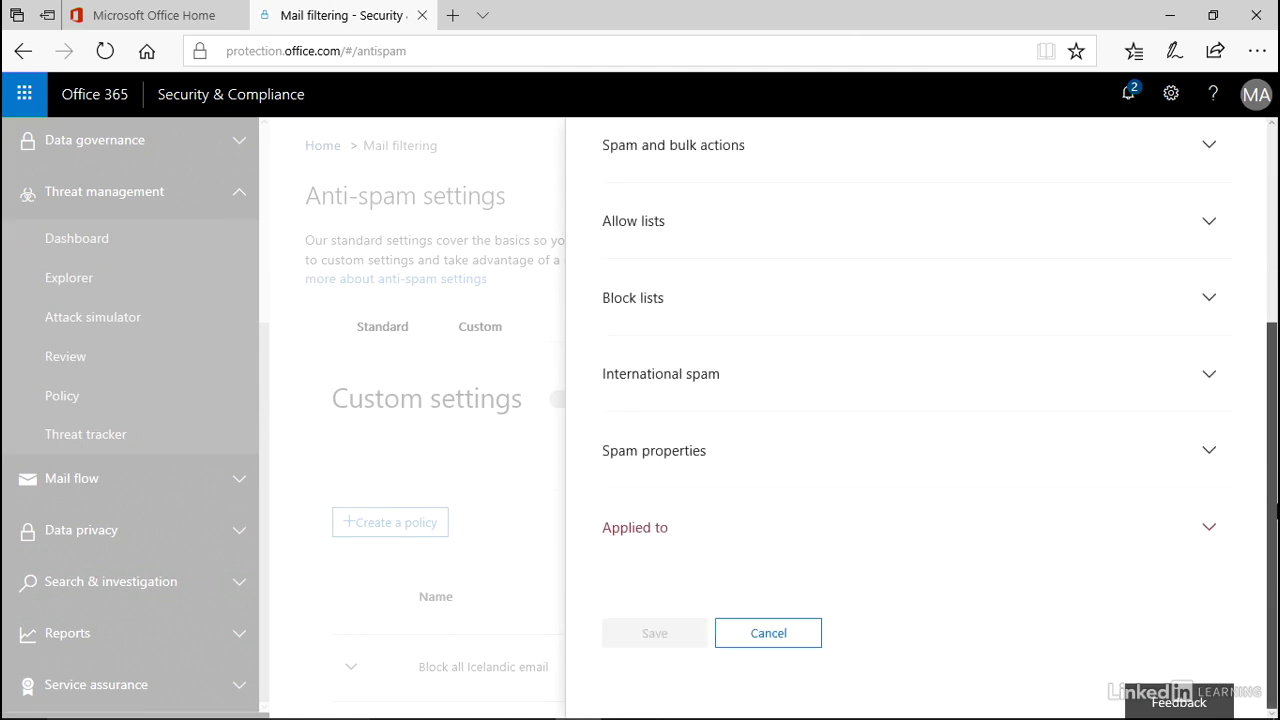
pyautogui.click(777, 633)
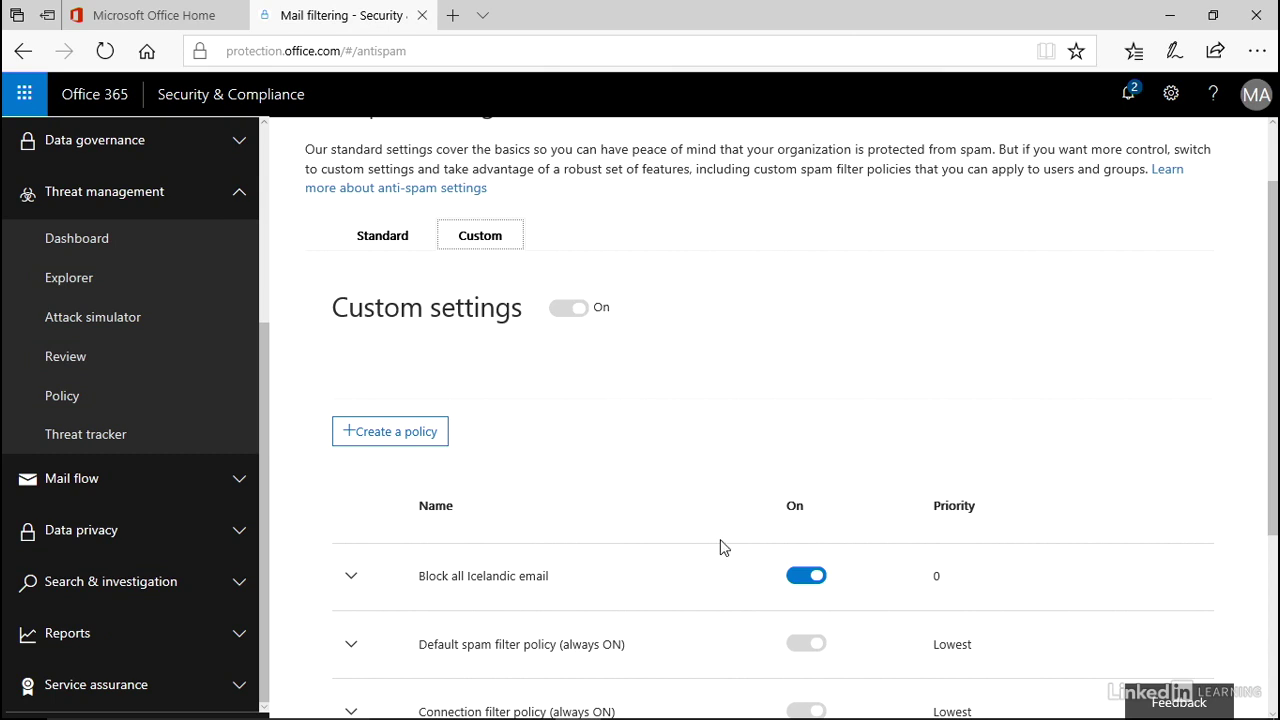
# Step: Turn off the "Block all Icelandic email" policy in the custom settings
pyautogui.click(804, 581)
pyautogui.click(806, 582)
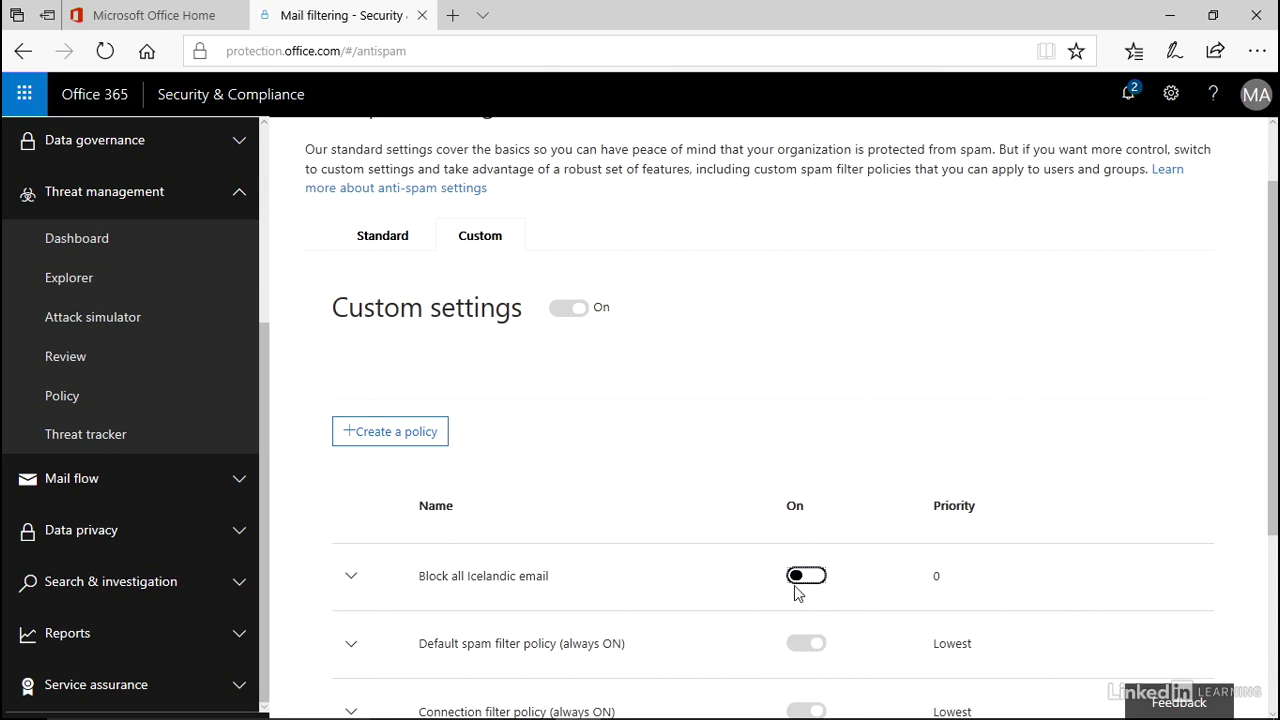